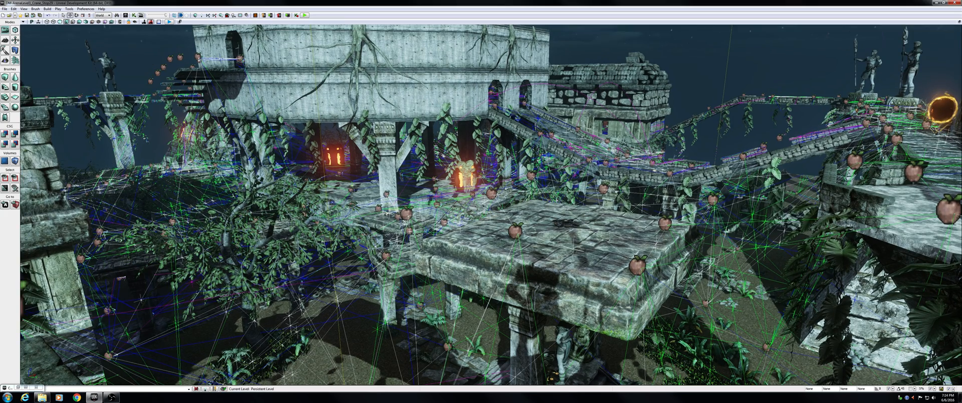
- Survey the arena level from above, viewing the central temple, bridges, stone platforms and rooftops
right_click_drag(491, 204, 464, 200)
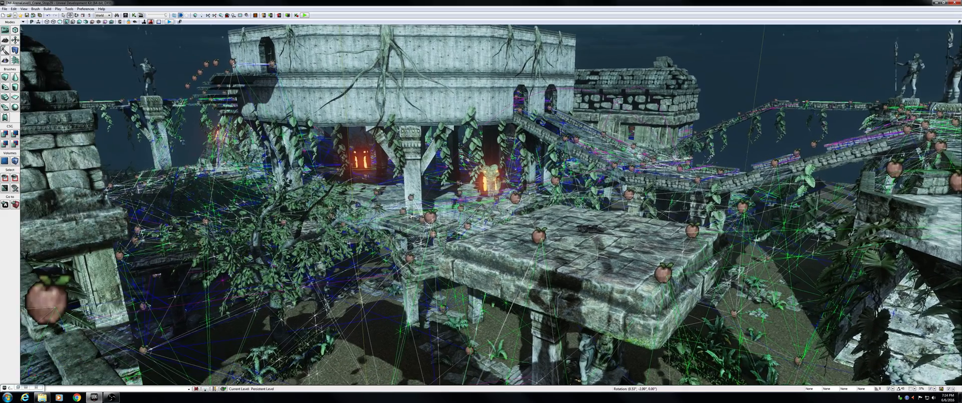
right_click_drag(535, 296, 499, 311)
key("s")
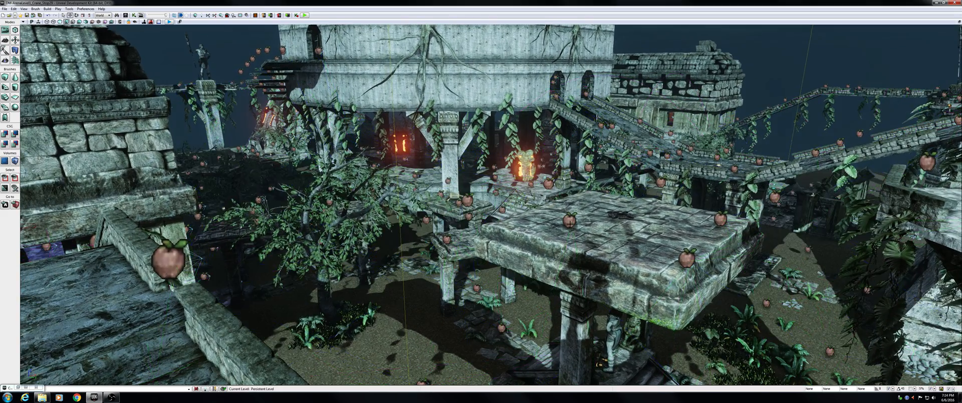
key("s")
mouse_move(491, 205)
right_mouse_down()
mouse_move(547, 200)
mouse_move(490, 192)
right_mouse_up()
key("a")
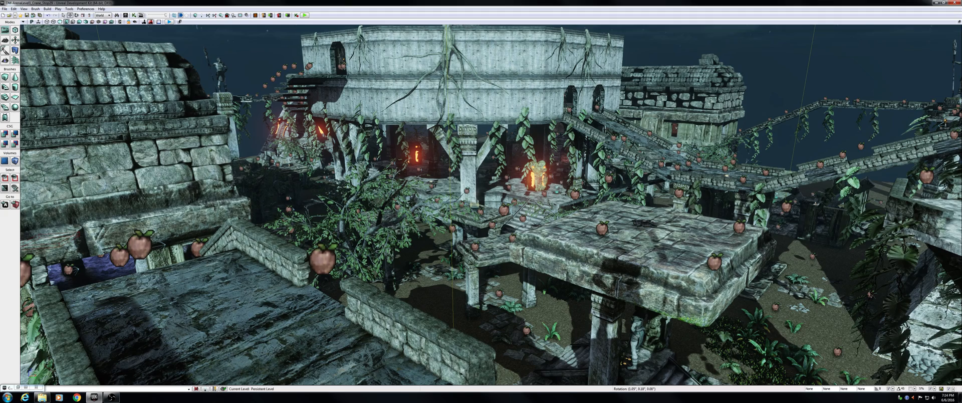
- Examine the player start near the opening in the blue-lit stone room and the rest of its interior
right_click_drag(576, 230, 190, 246)
key("w")
key("a")
key("w")
key("s")
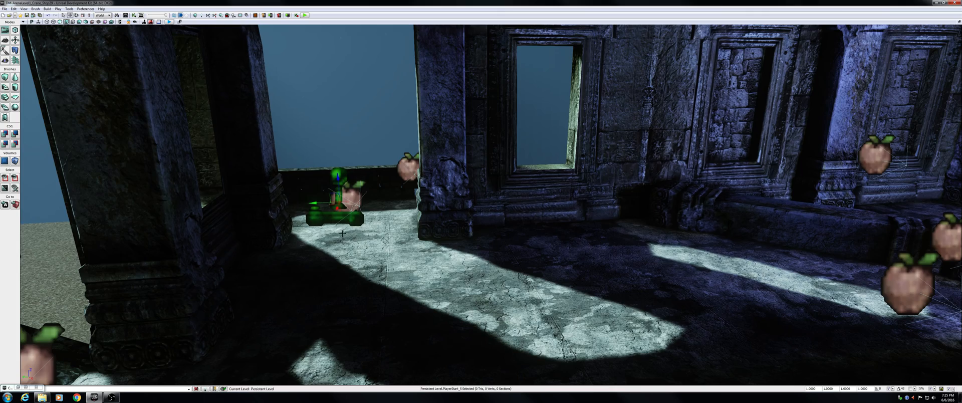
key("d")
right_click_drag(401, 216, 489, 194)
key("a")
right_click_drag(521, 269, 580, 260)
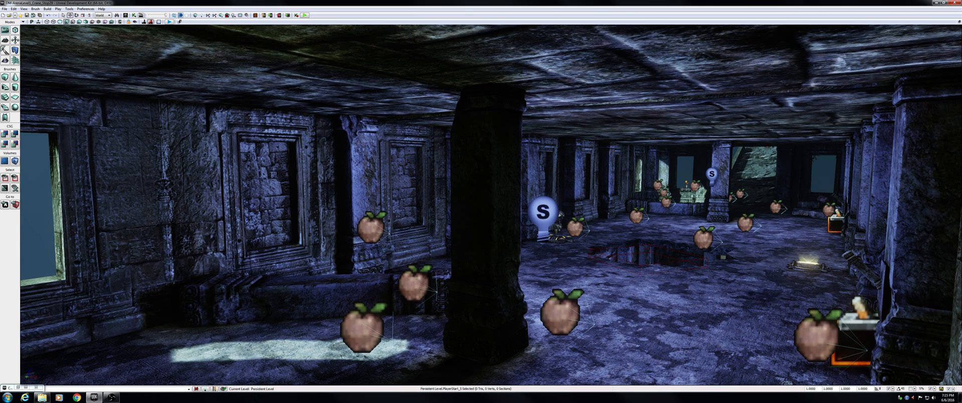
- Inspect the player starts near the doorways of the blue-lit and red-lit rooms and on the outdoor ground beside the stairs
key("ctrl+s")
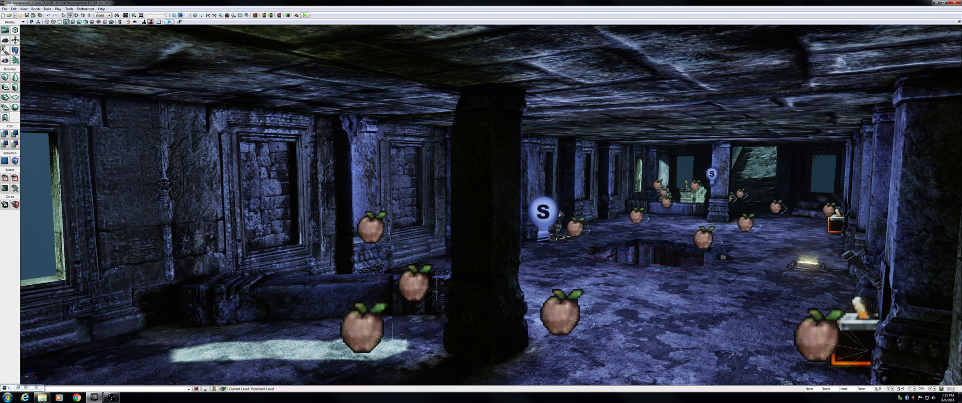
right_click_drag(685, 189, 429, 192)
key("w")
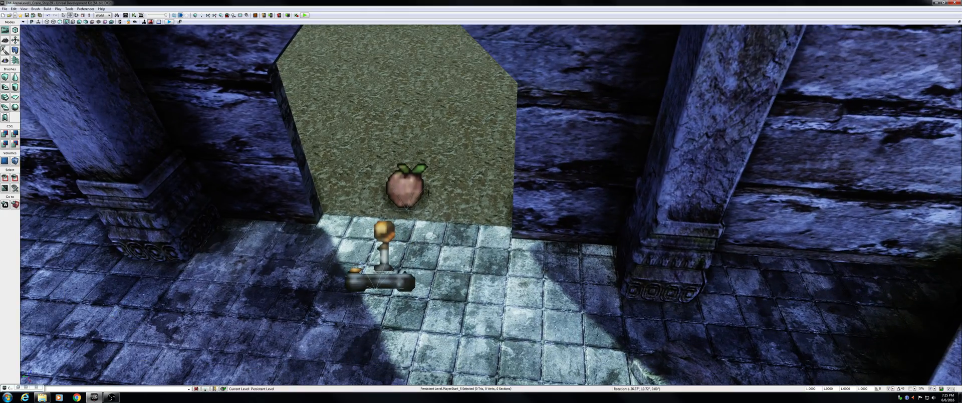
right_click_drag(380, 233, 20, 170)
key("s")
key("w")
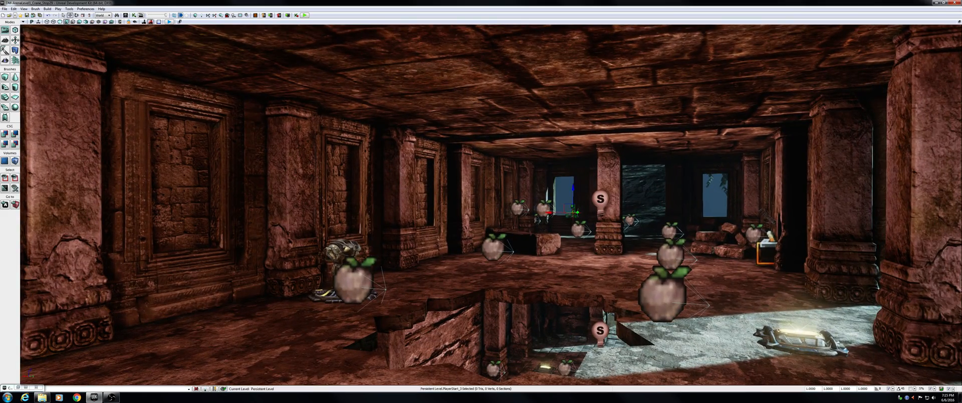
right_click_drag(491, 205, 451, 241)
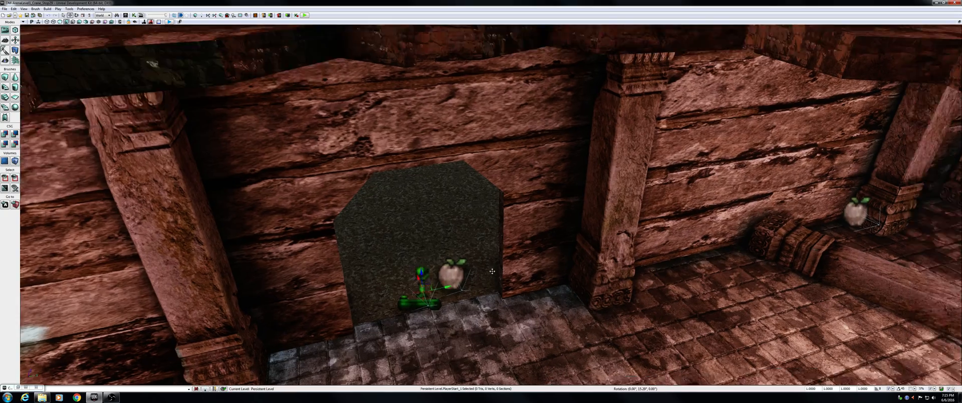
right_click_drag(492, 271, 634, 262)
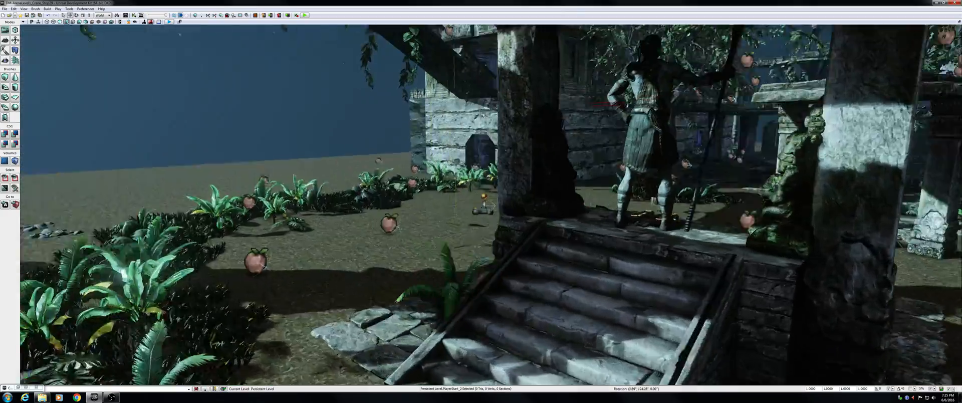
right_click_drag(391, 224, 137, 199)
key("w")
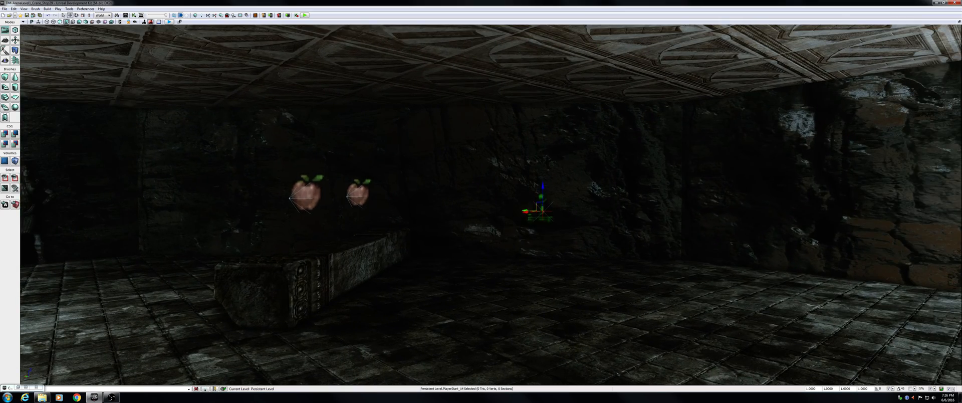
- Examine the player starts, pickups and layout of the dark tiled halls with pillars, statues and glowing doorways
right_click_drag(481, 205, 287, 207)
right_click_drag(481, 205, 243, 205)
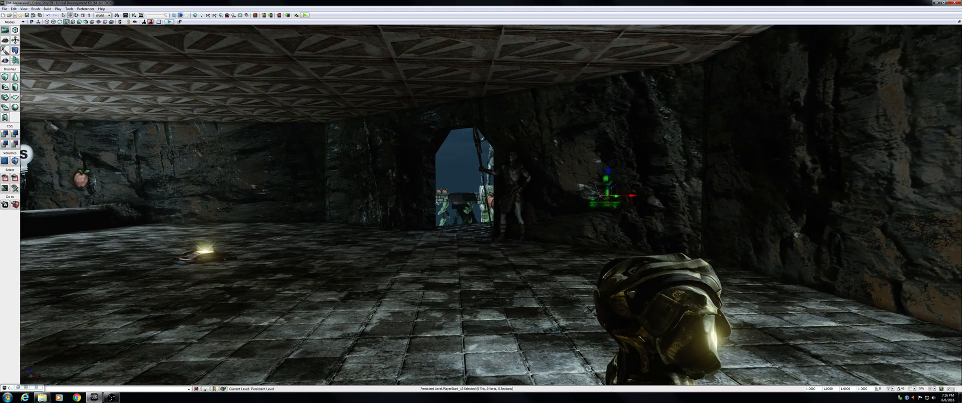
right_click_drag(796, 234, 621, 233)
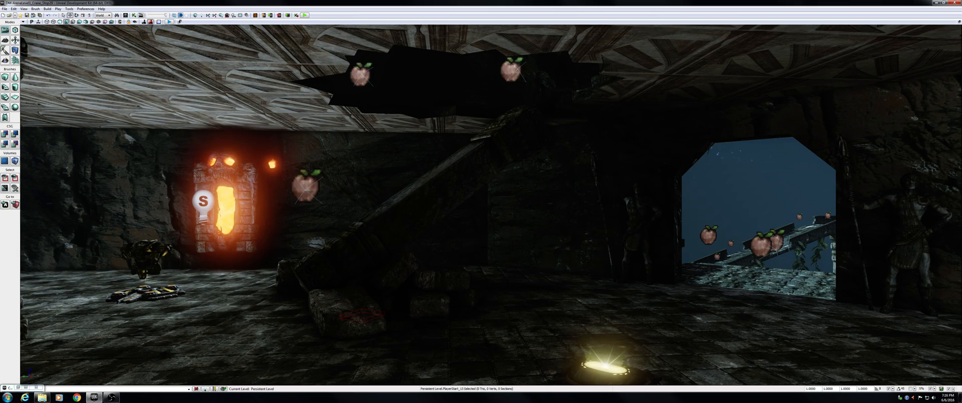
right_click_drag(621, 232, 919, 249)
key("s")
key("d")
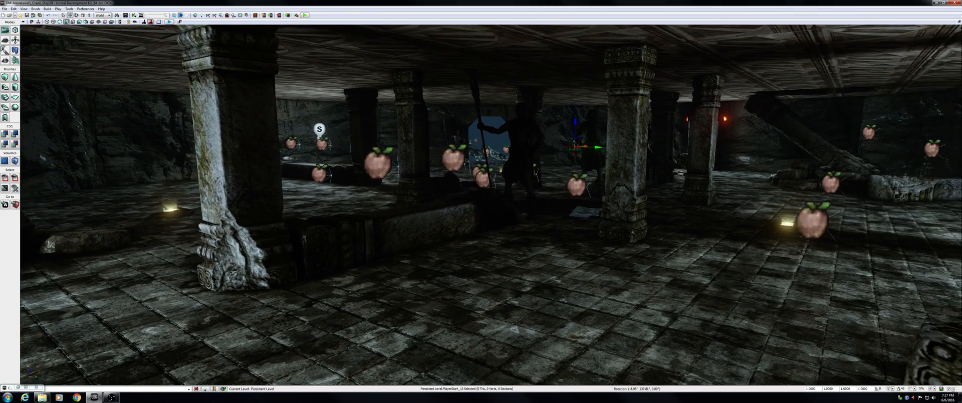
key("a")
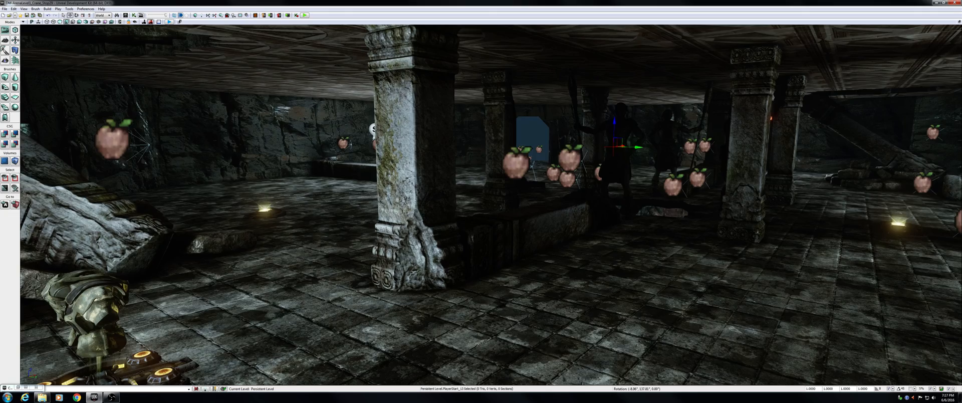
key("d")
right_click_drag(919, 250, 959, 244)
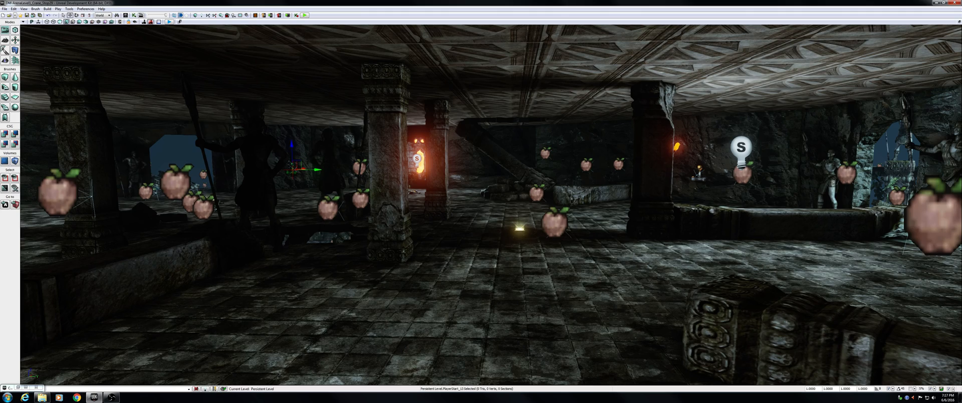
right_click_drag(491, 206, 323, 213)
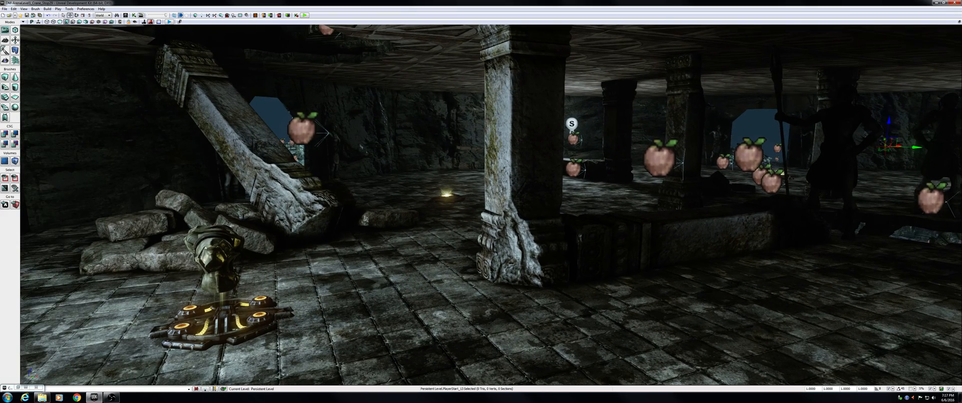
right_click_drag(491, 205, 233, 188)
key("s")
key("s")
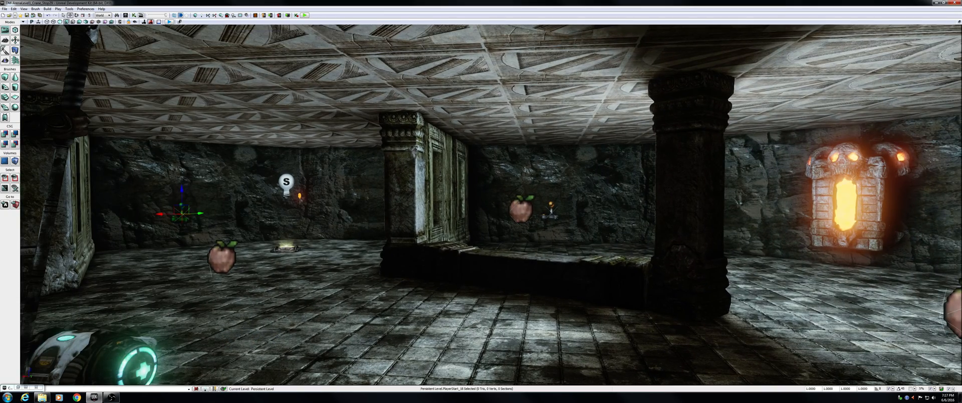
mouse_move(491, 205)
right_mouse_down()
mouse_move(501, 204)
mouse_move(483, 209)
mouse_move(504, 212)
right_mouse_up()
key("s")
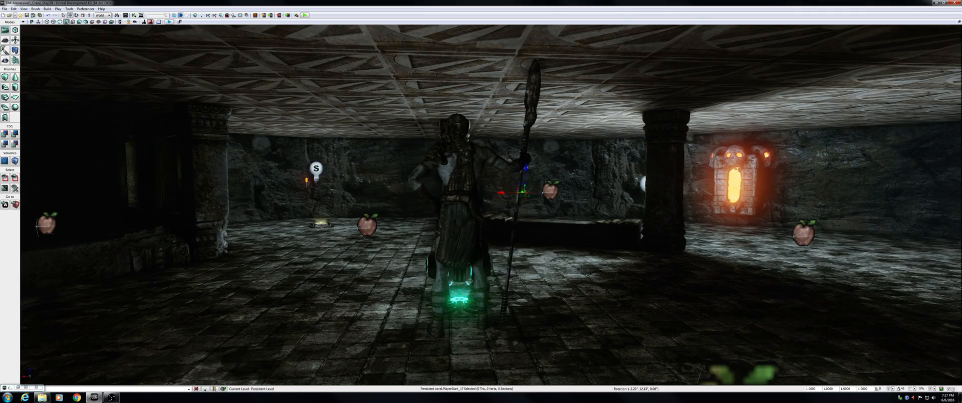
- Select the trigger beside the glowing portal inside the dark pyramid's doorway
key("w")
right_click_drag(491, 205, 453, 228)
key("w")
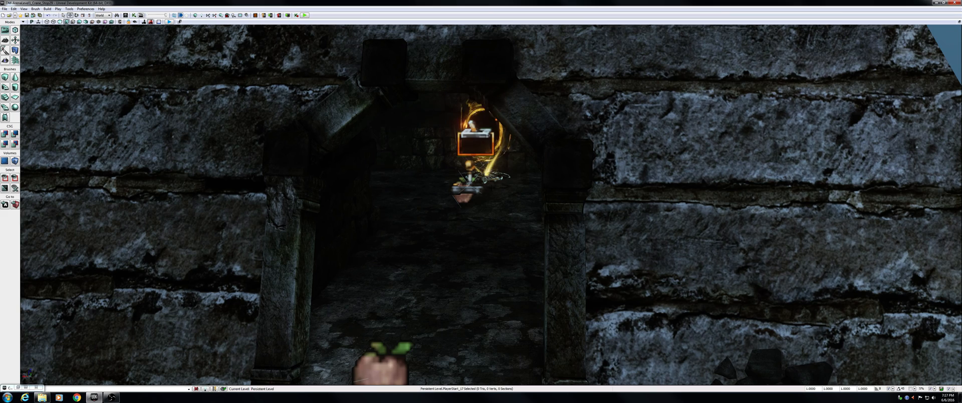
left_click(484, 148)
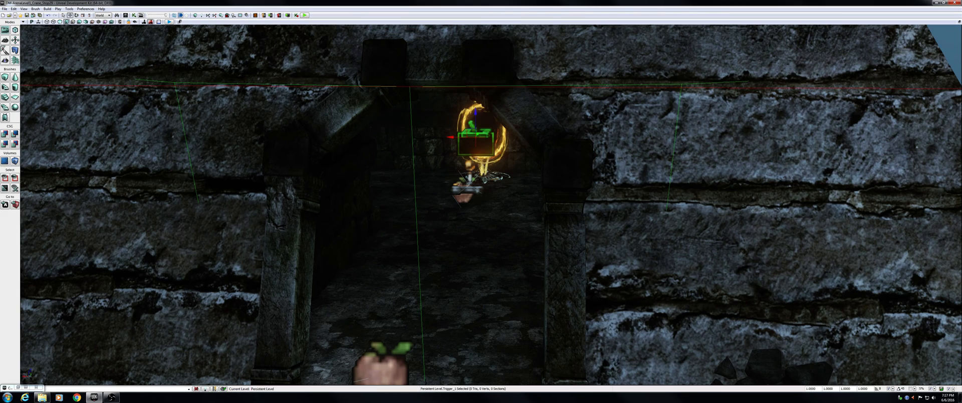
right_click_drag(484, 149, 461, 152)
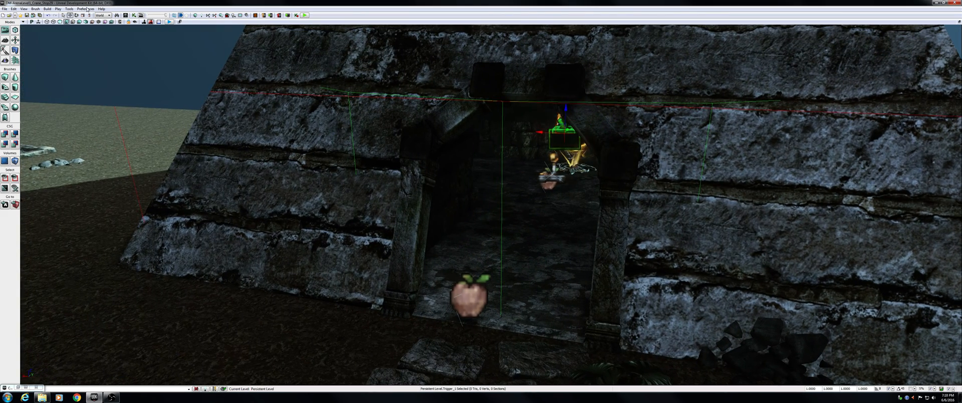
- Open the level's Kismet sequence and examine the Trigger_1 Touch event wired to its Toggle action
left_click(134, 15)
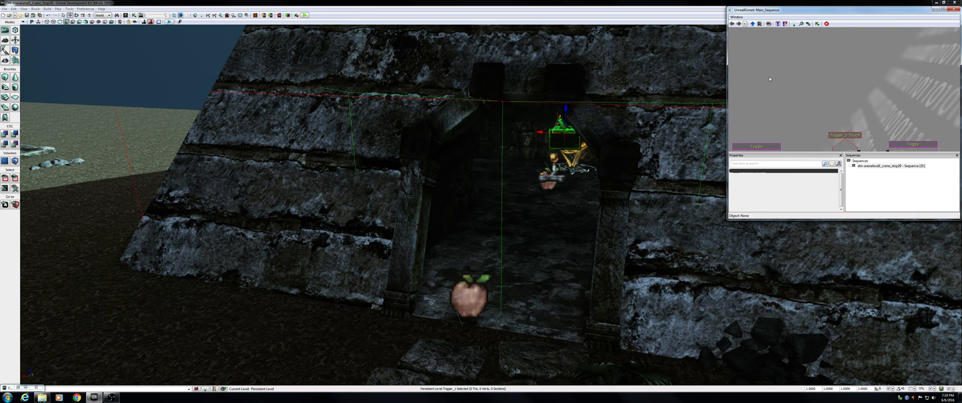
left_click_drag(862, 136, 895, 117)
left_click(764, 101)
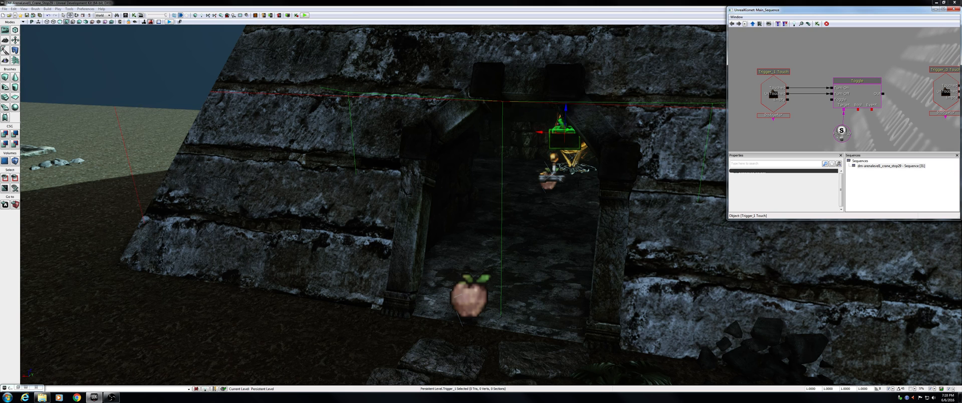
left_click(907, 84)
mouse_move(566, 201)
right_mouse_down()
mouse_move(612, 203)
mouse_move(585, 203)
right_mouse_up()
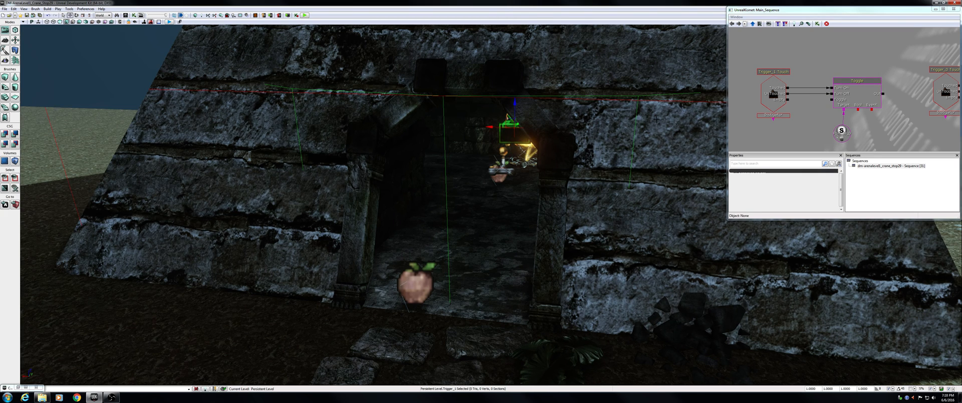
right_click_drag(567, 200, 587, 175)
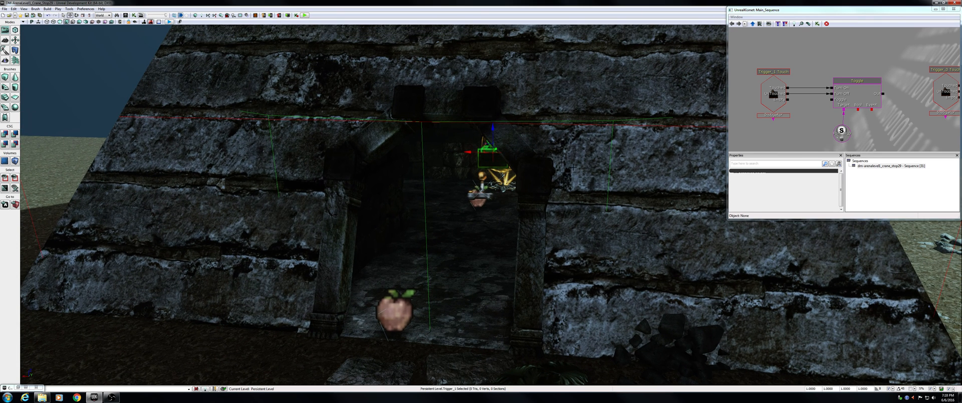
mouse_move(893, 86)
left_mouse_down()
mouse_move(771, 80)
mouse_move(881, 84)
left_mouse_up()
- Inspect the player start and select the trigger at the portal inside the moonlit pyramid's doorway
right_click_drag(651, 175, 122, 172)
key("d")
key("w")
mouse_move(517, 216)
right_mouse_down()
mouse_move(507, 210)
mouse_move(517, 216)
right_mouse_up()
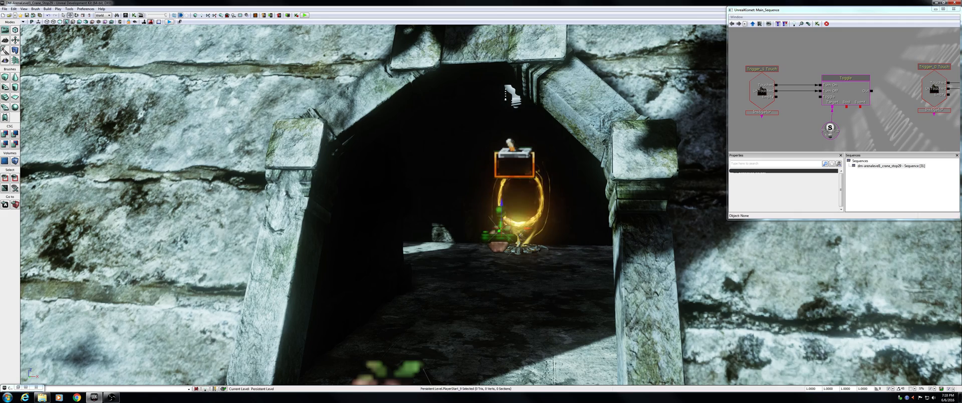
key("s")
right_click_drag(532, 163, 525, 168)
key("s")
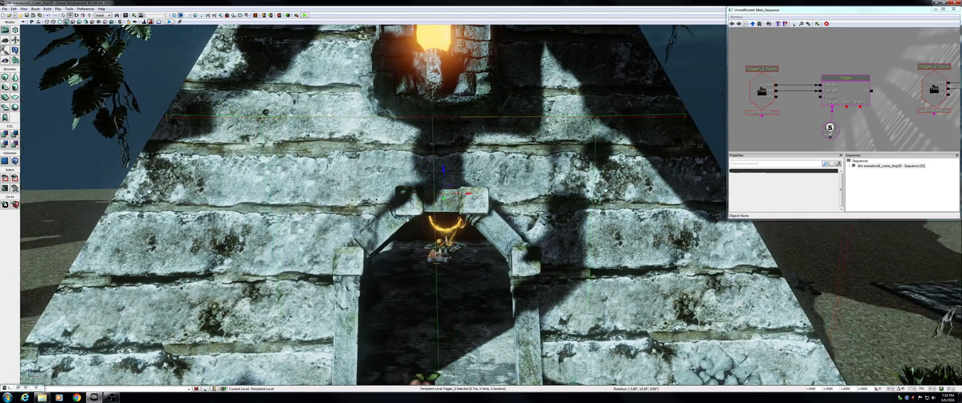
- Go to the ruined roofless room and select the trigger beside the leaning pillar
key("d")
right_click_drag(525, 168, 71, 189)
key("d")
key("w")
key("a")
key("w")
key("w")
key("w")
key("w")
key("w")
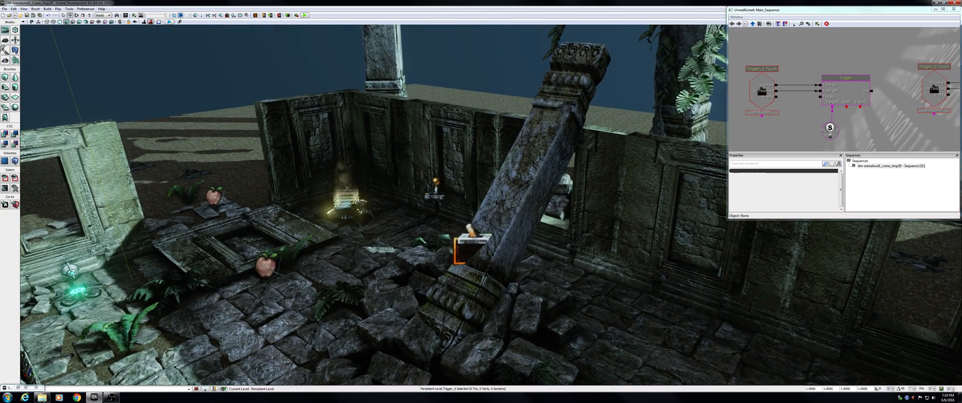
scroll(480, 243, "up", 3)
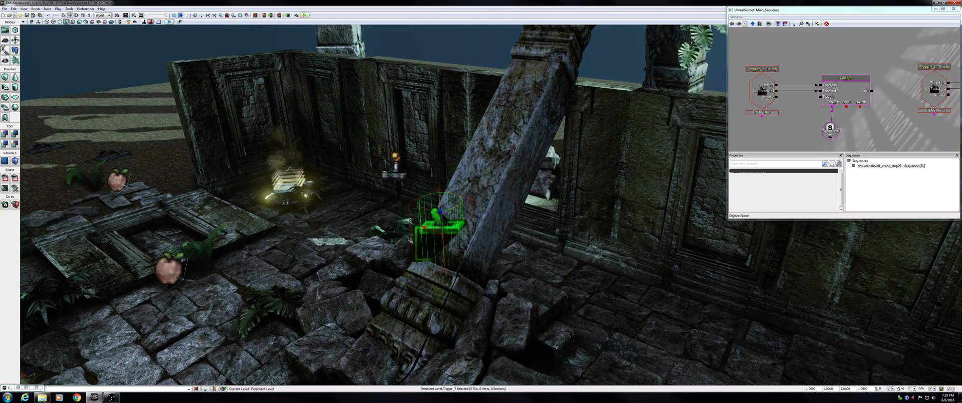
- View the leaning pillar from the opposite side and locate its trigger's touch event and Matinee in the Kismet sequence
key("a")
right_click_drag(480, 243, 695, 247)
left_click_drag(695, 248, 695, 253, "alt")
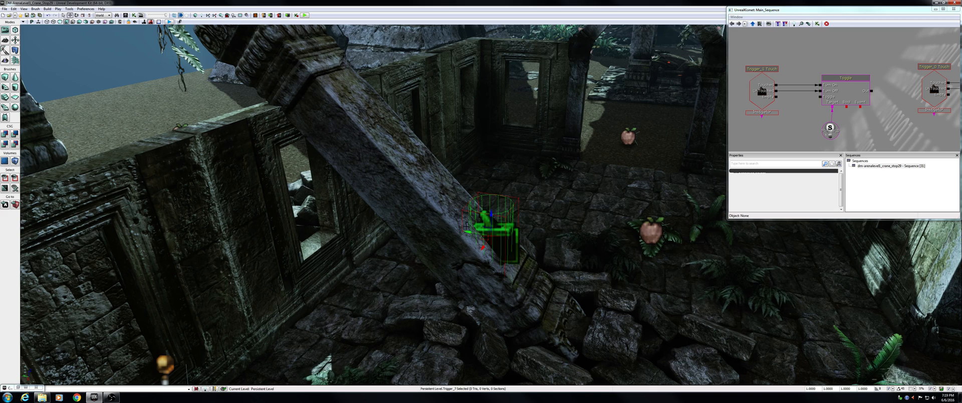
key("s")
key("a")
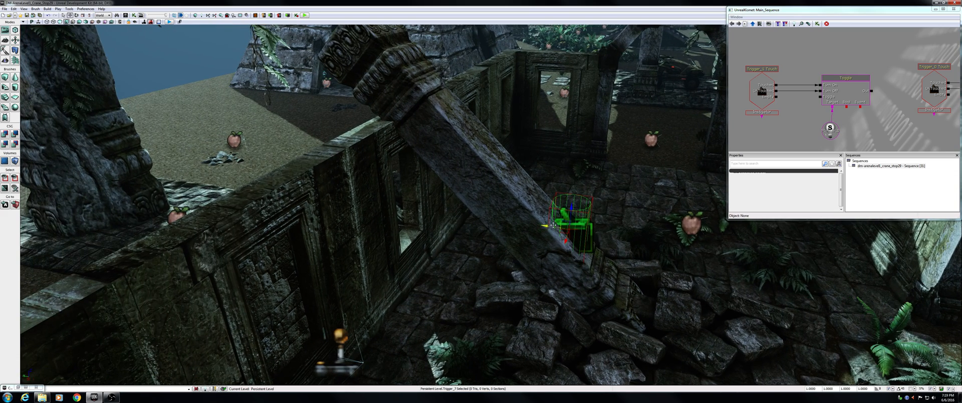
left_click_drag(863, 125, 855, 41)
left_click_drag(861, 110, 891, 57)
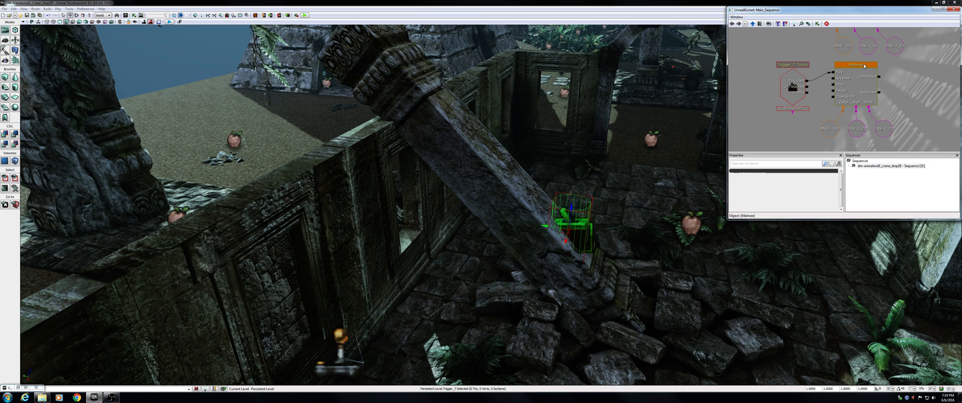
- Open the Matinee linked to the pillar's touch event and play its animation
left_click(864, 64)
double_click(864, 65)
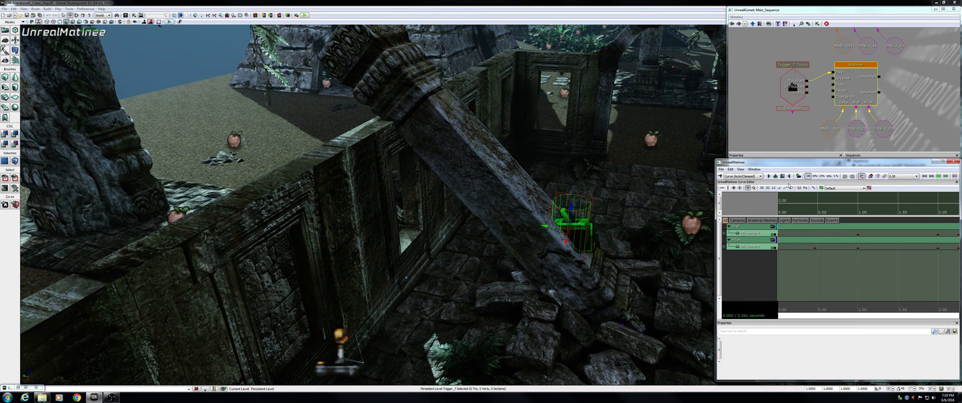
left_click(769, 176)
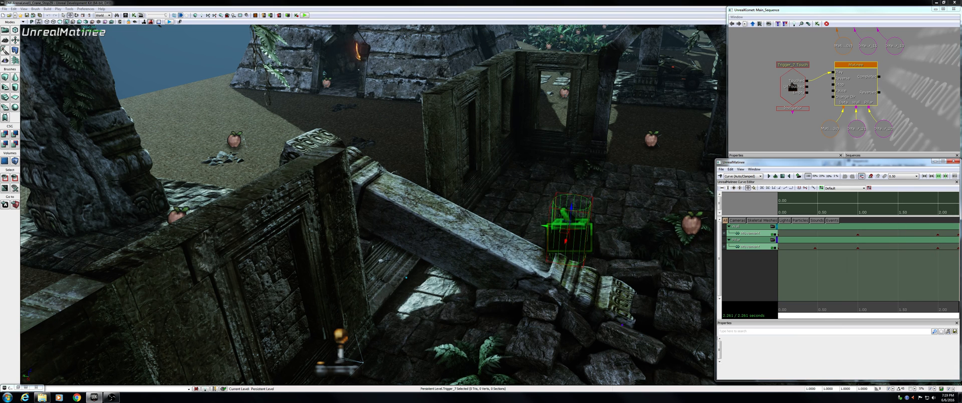
- Replay the leaning pillar's falling animation while viewing it from outside the ruined wall, and close the Matinee
right_click_drag(442, 200, 475, 199)
key("a")
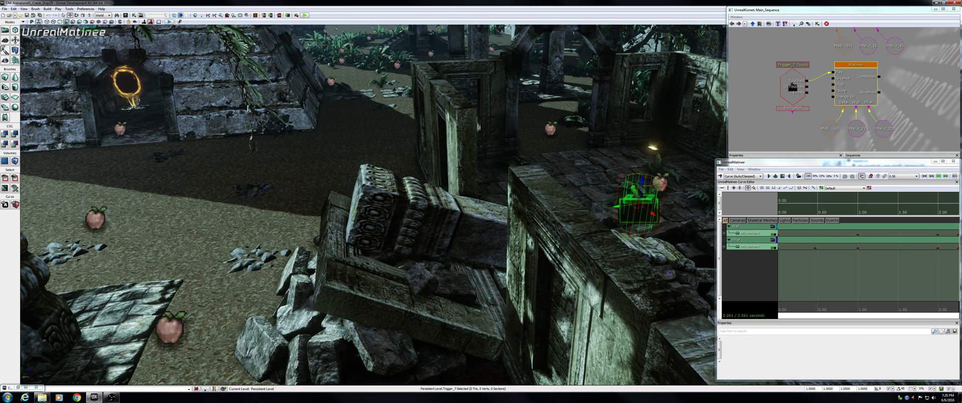
left_click(783, 177)
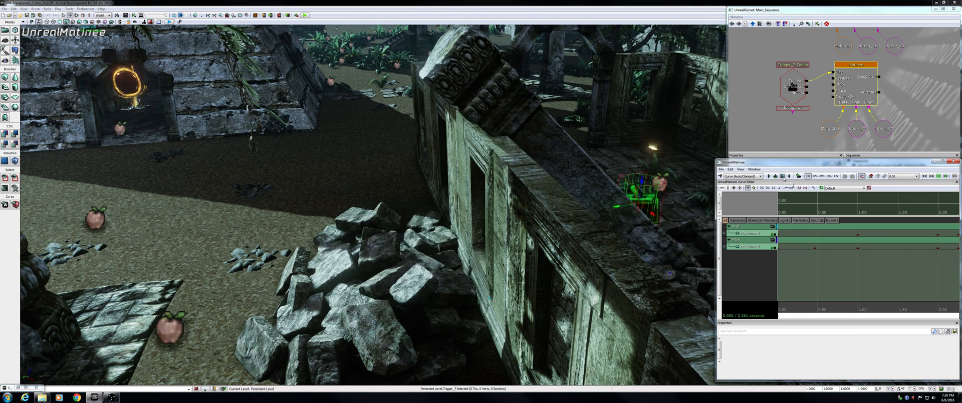
left_click(769, 177)
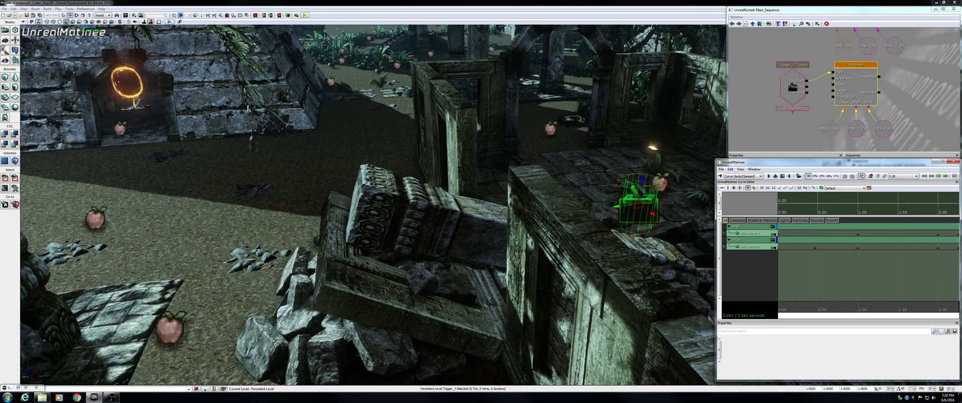
right_click_drag(619, 131, 626, 133)
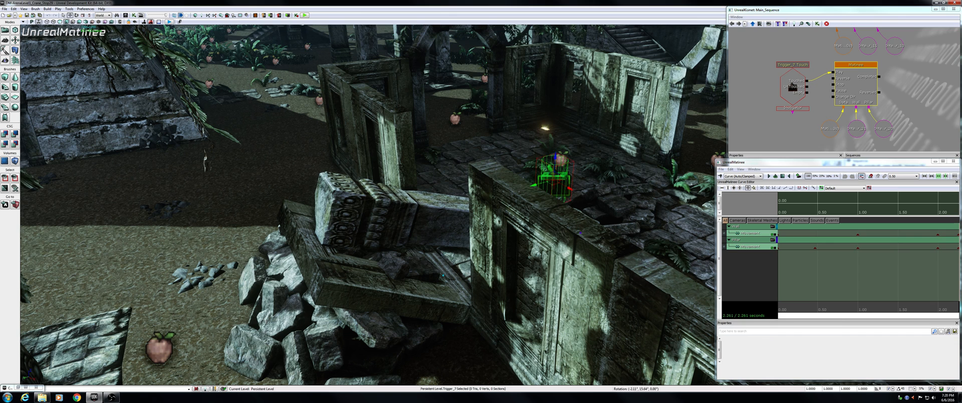
left_click(954, 161)
- Locate the Trigger_4 used event in the Kismet sequence and view its trigger beside the pillar in the blue-lit room
left_click_drag(923, 91, 908, 177)
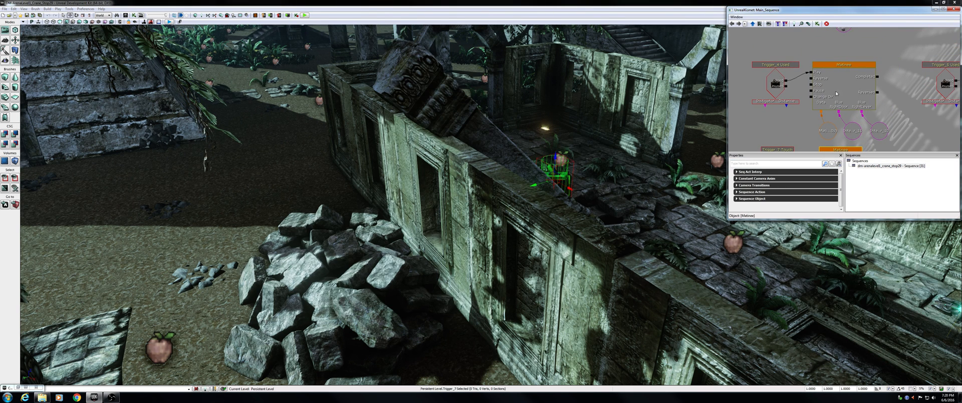
double_click(780, 92)
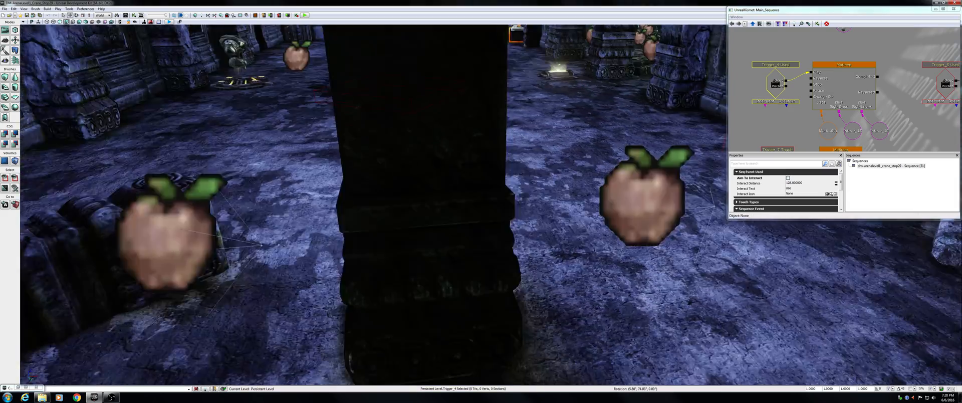
mouse_move(481, 210)
right_mouse_down()
mouse_move(531, 176)
mouse_move(556, 174)
mouse_move(544, 172)
mouse_move(677, 180)
mouse_move(482, 211)
mouse_move(469, 201)
right_mouse_up()
key("s")
key("w")
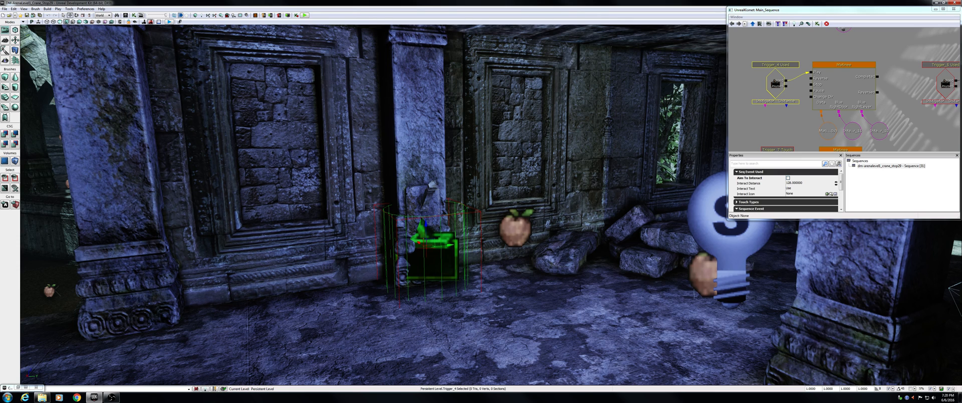
left_click(777, 95)
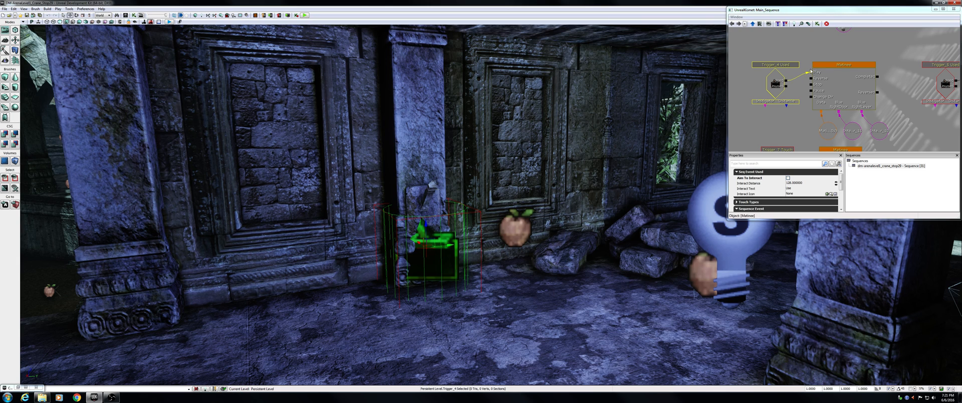
- Open the Matinee linked to the Trigger_4 used event and identify the lever and stone wall panel it animates
double_click(851, 66)
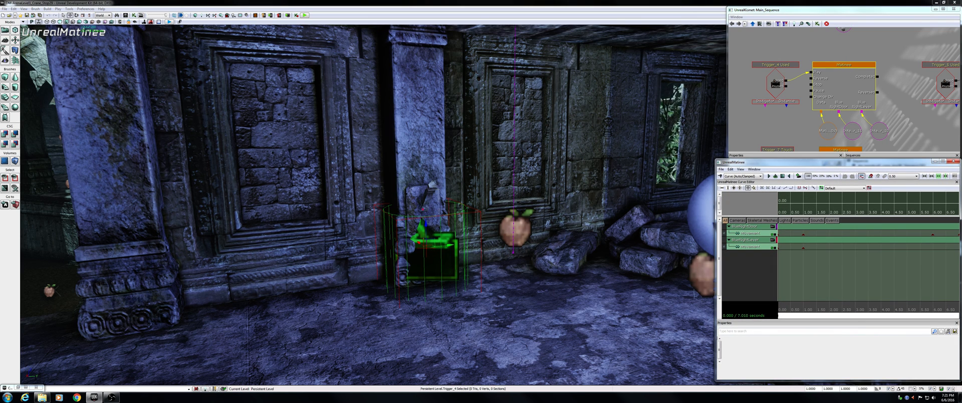
left_click(431, 191)
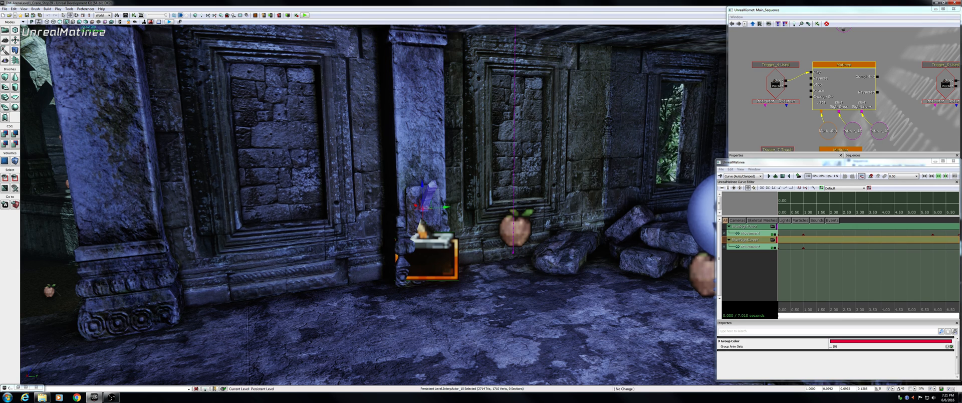
left_click(501, 31)
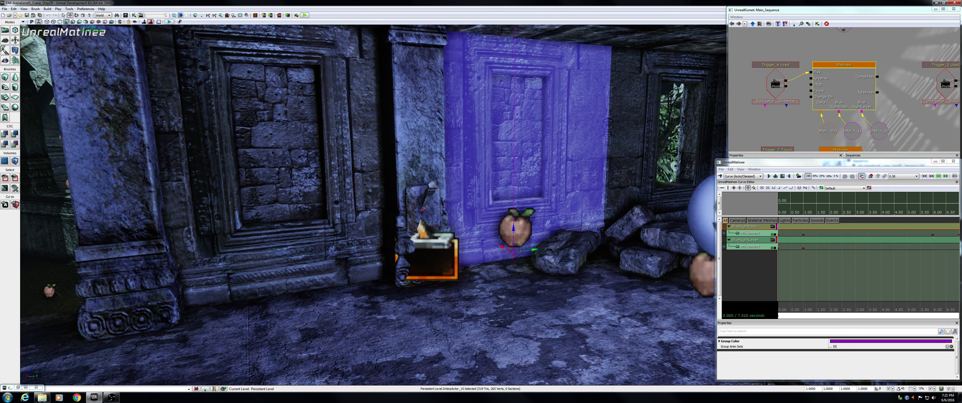
right_click_drag(501, 30, 492, 46)
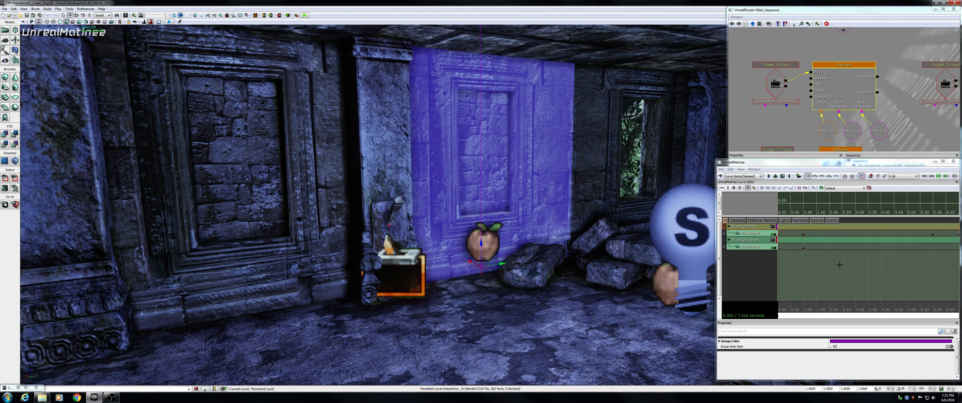
left_click(765, 276)
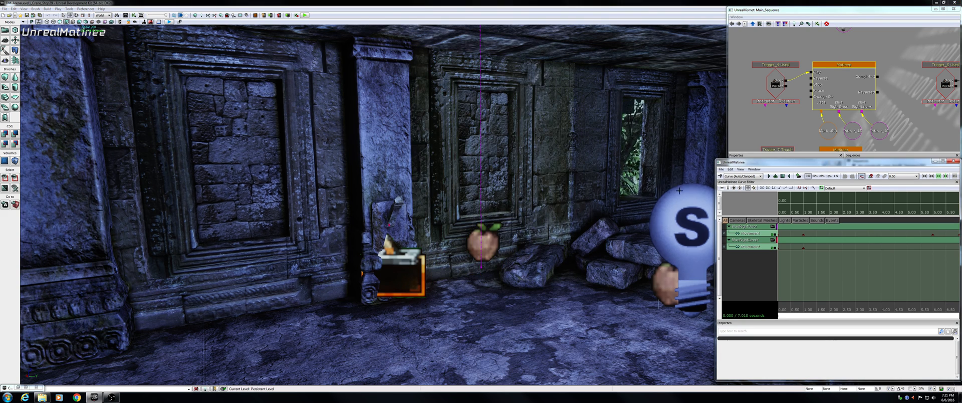
- Play the wall panel's opening animation and select the lever by the next pillar in the blue-lit room
left_click(775, 176)
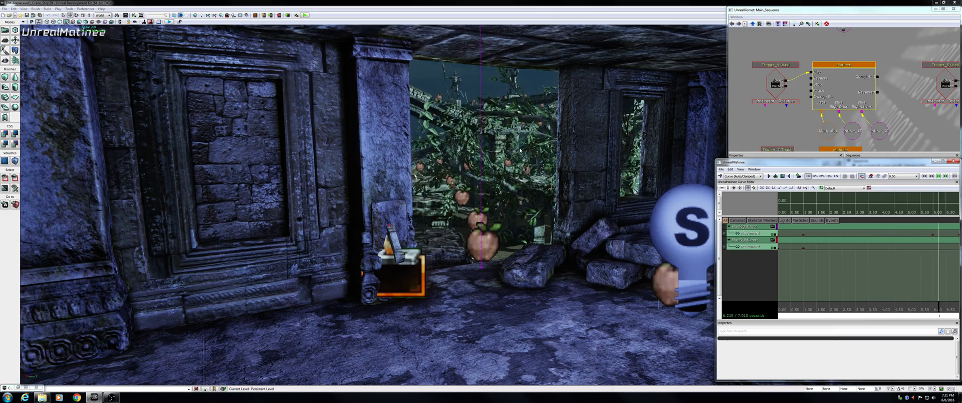
right_click_drag(518, 150, 367, 144)
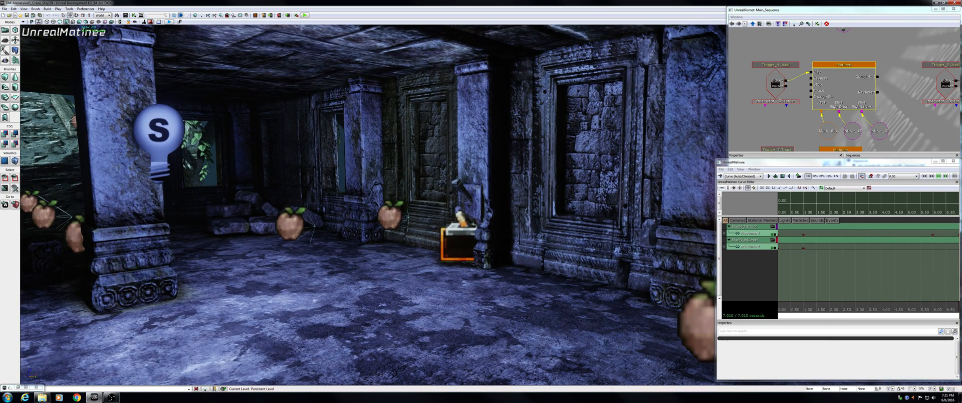
left_click(453, 188)
left_click(458, 187)
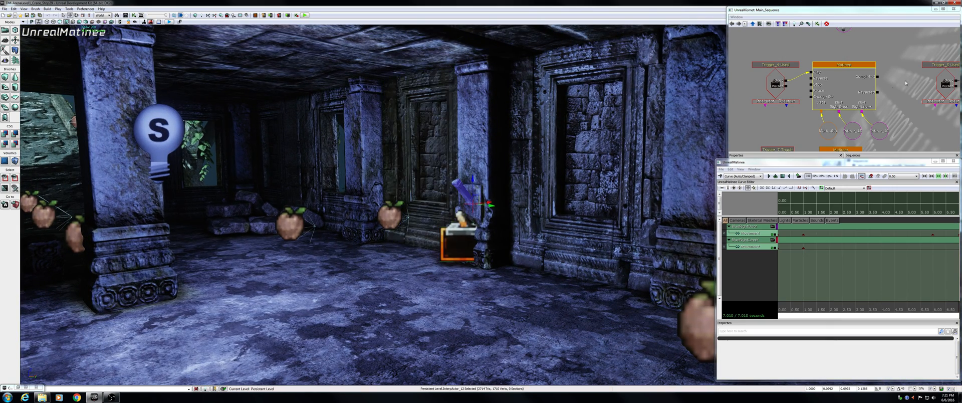
- Close the current Matinee, open the one linked to the neighbouring trigger's used event, and play its animation
left_click_drag(923, 79, 803, 76)
left_click(723, 169)
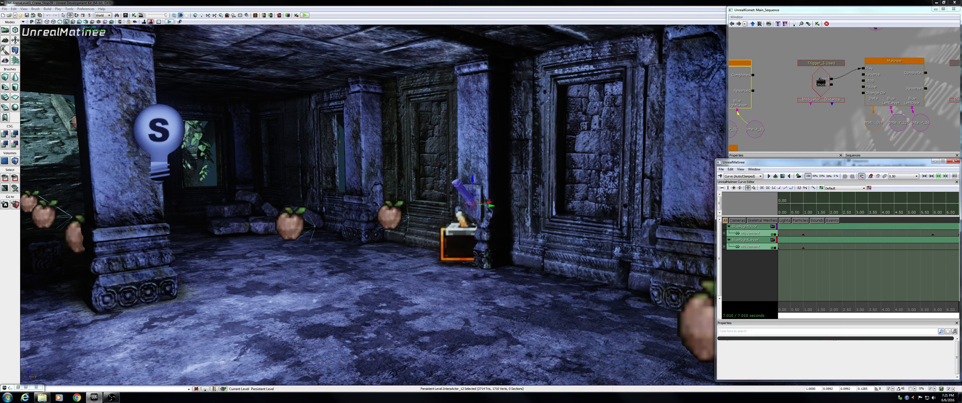
left_click(957, 161)
double_click(891, 82)
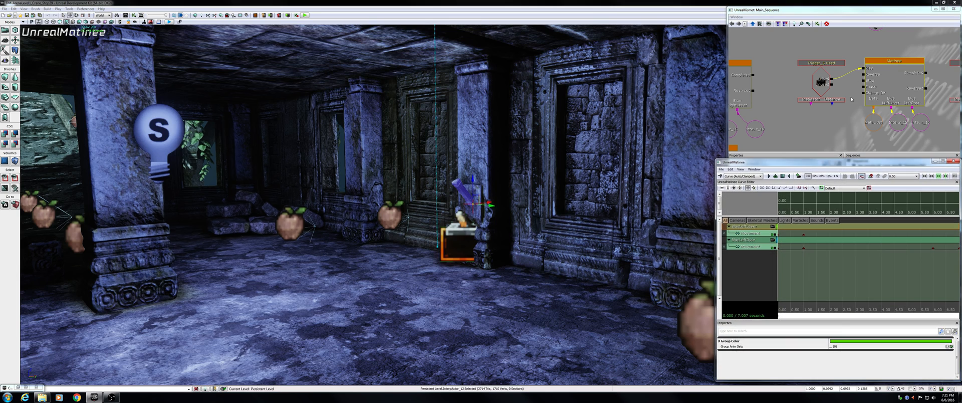
left_click(769, 176)
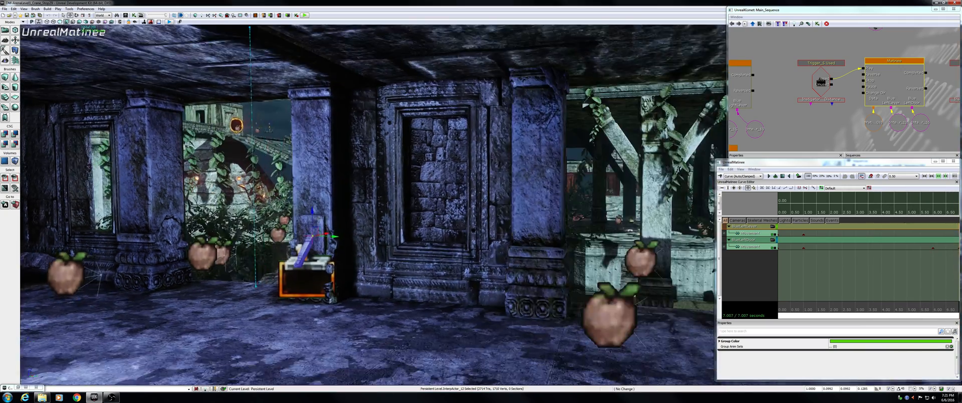
- Examine the outdoor courtyard with its raised stone platforms, staircase, glowing lanterns and pickups
right_click_drag(491, 336, 504, 354)
right_click(627, 269)
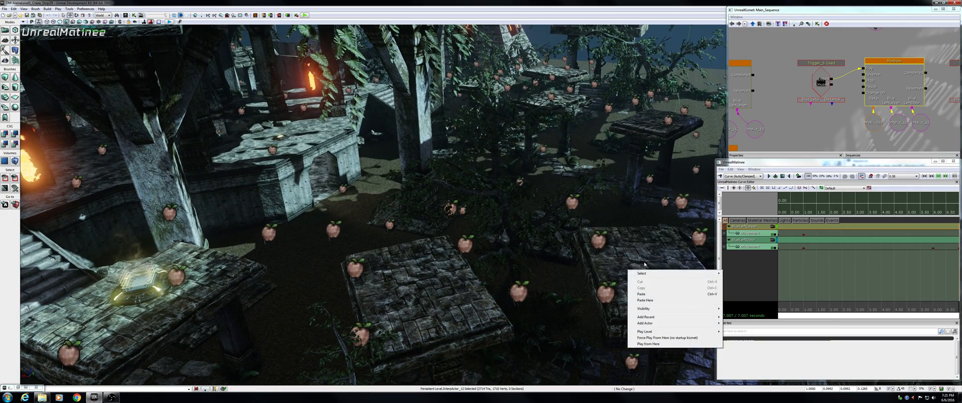
left_click(644, 263)
right_click_drag(644, 264, 614, 260)
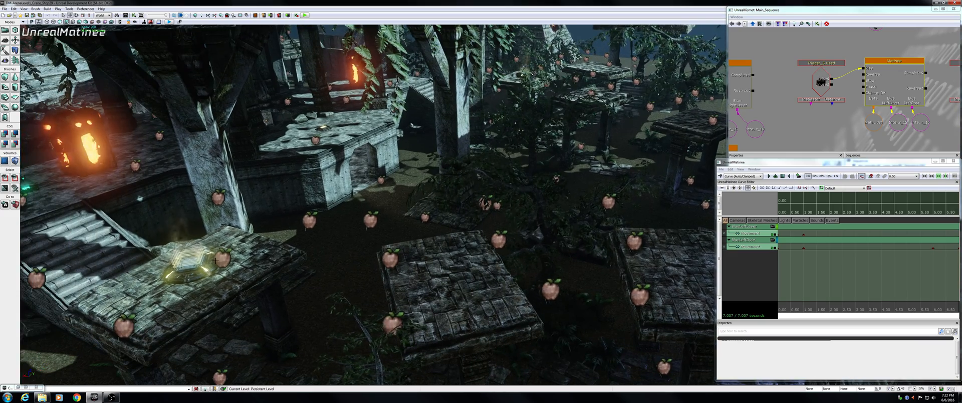
key("a")
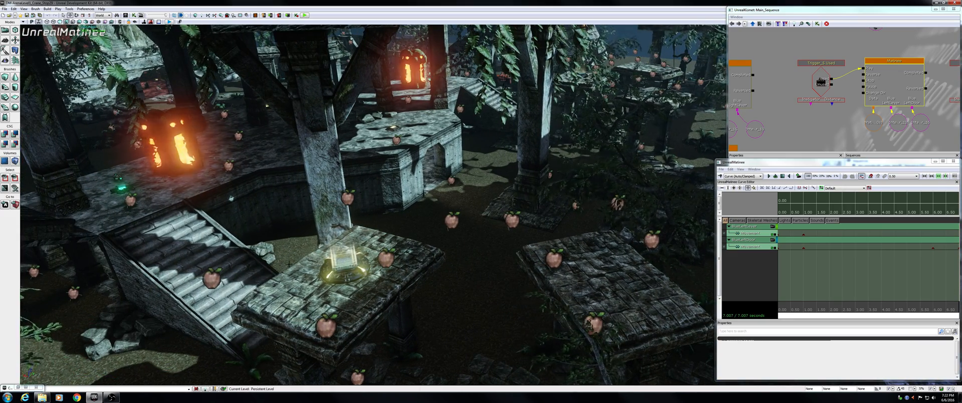
key("s")
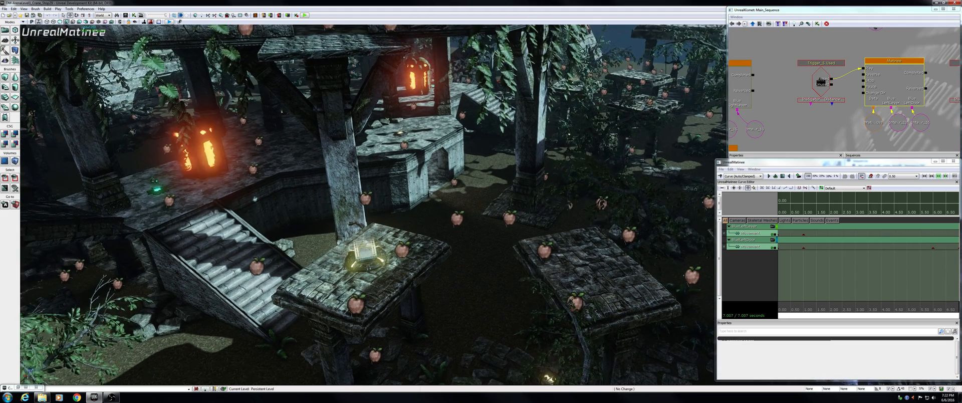
right_click_drag(614, 260, 610, 241)
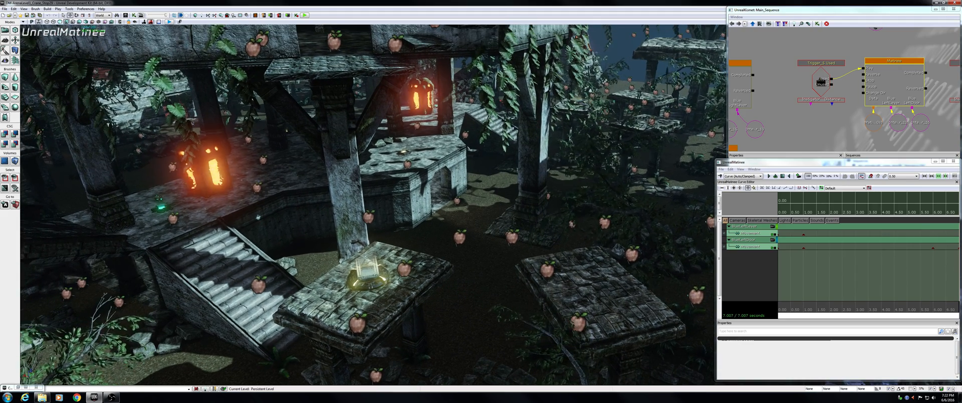
mouse_move(374, 206)
right_mouse_down()
mouse_move(398, 191)
mouse_move(327, 217)
mouse_move(364, 216)
right_mouse_up()
key("s")
key("a")
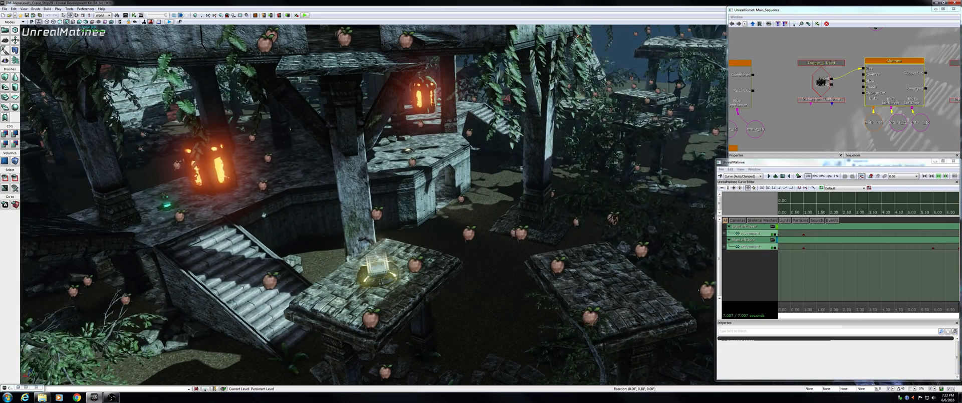
mouse_move(363, 279)
right_mouse_down()
mouse_move(391, 278)
mouse_move(380, 278)
right_mouse_up()
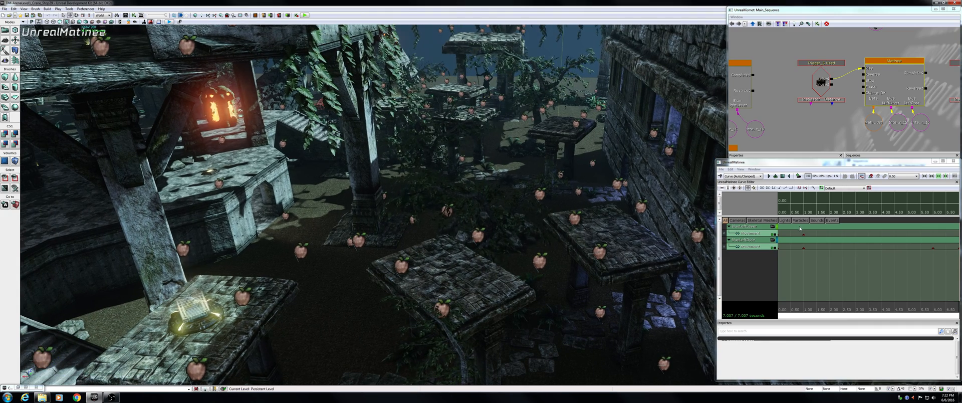
- Close the Matinee and Kismet windows and display the navigation path network over the courtyard platforms
left_click(953, 161)
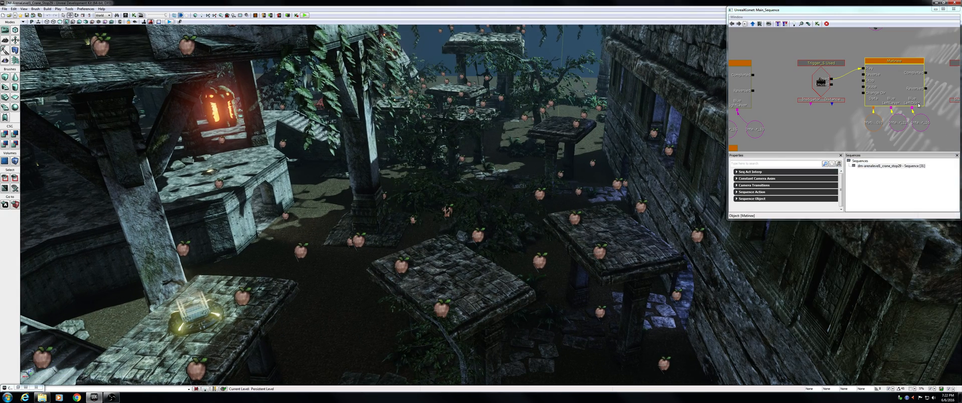
left_click(953, 8)
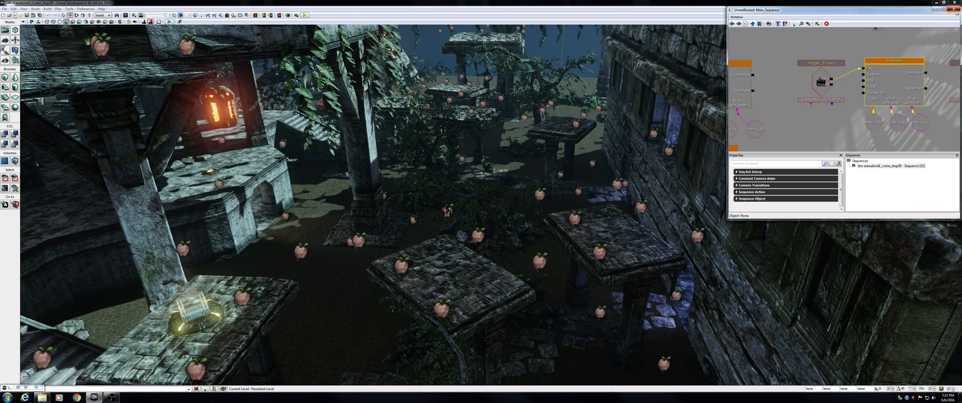
right_click_drag(481, 201, 481, 251)
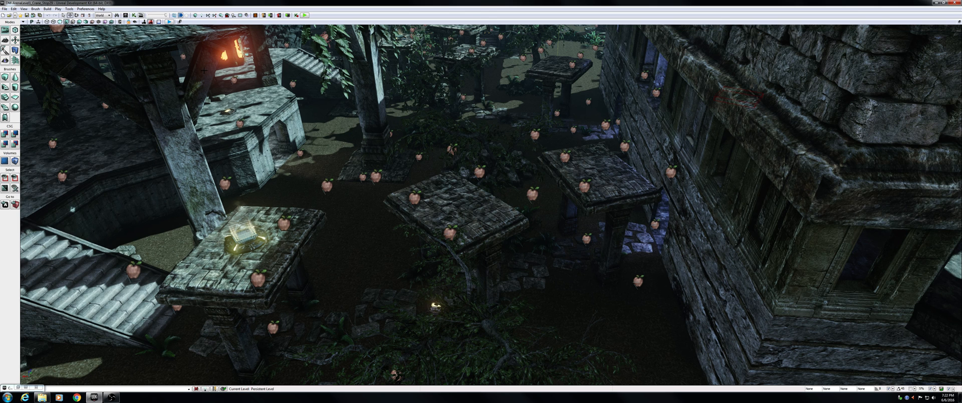
key("p")
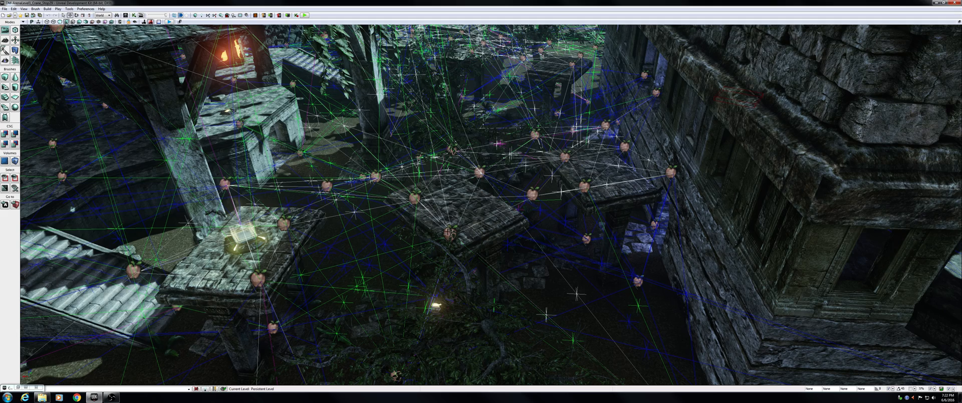
- Examine the path connections between the path nodes on the courtyard platforms, staircase and ground
right_click_drag(491, 205, 397, 144)
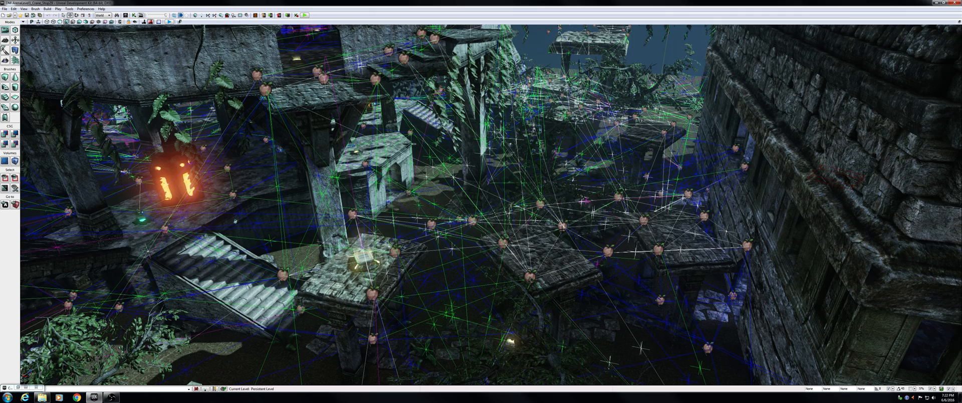
right_click_drag(562, 227, 562, 220)
key("a")
key("d")
key("w")
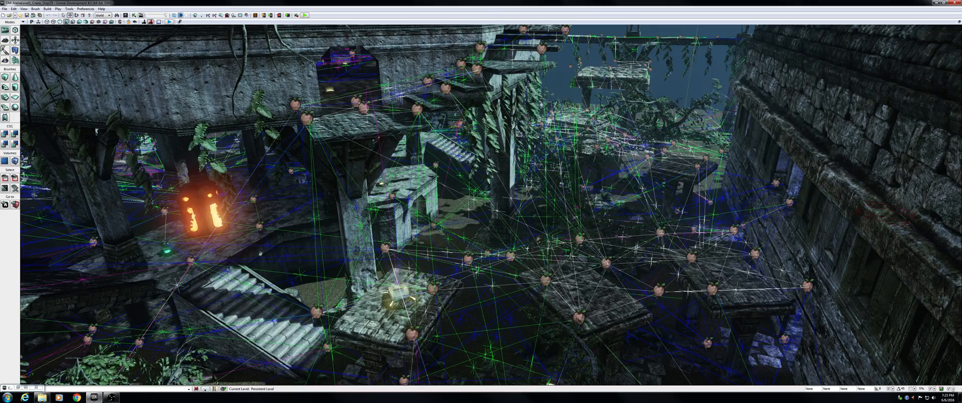
- Examine the path nodes and connections along the stepped ledges climbing the temple wall and down to the platforms
right_click_drag(472, 189, 458, 177)
key("w")
key("a")
key("e")
key("w")
key("w")
key("d")
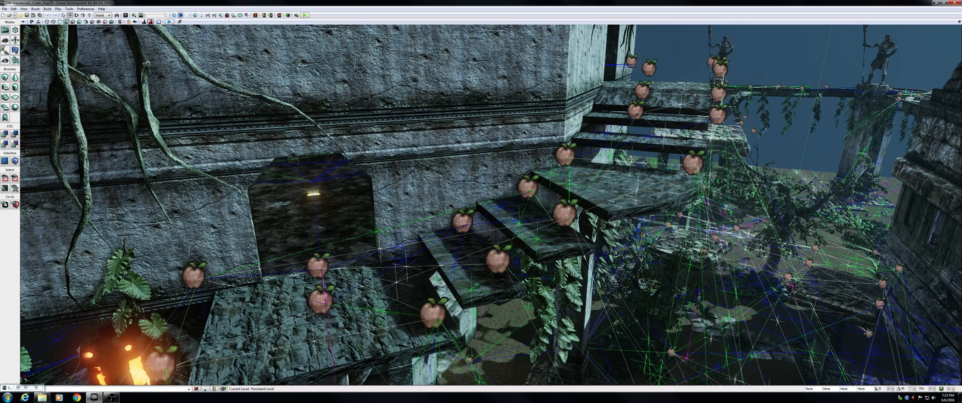
right_click_drag(458, 177, 557, 178)
key("a")
key("s")
key("s")
right_click_drag(422, 214, 423, 256)
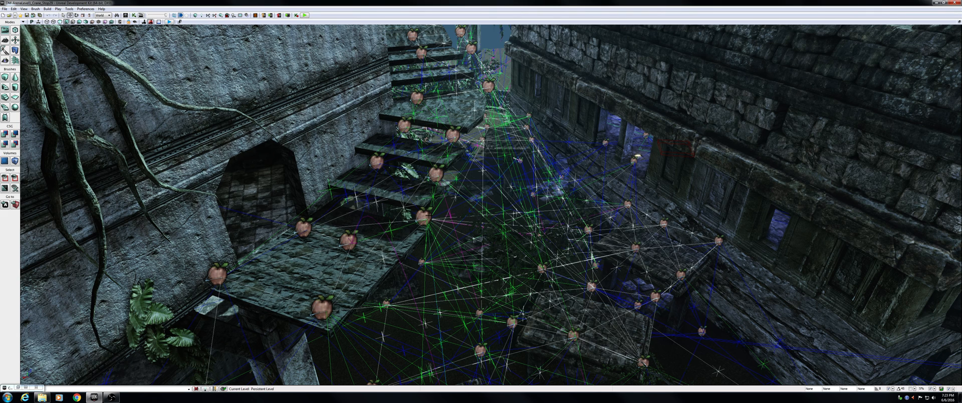
right_click_drag(437, 121, 429, 80)
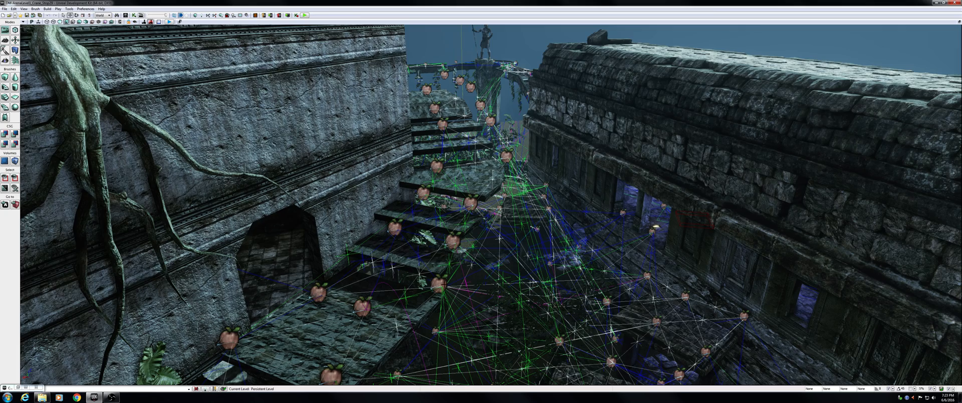
- Examine the path nodes along the stepped ledges from above and side-on, including their links down to the courtyard floor
right_click_drag(491, 205, 511, 218)
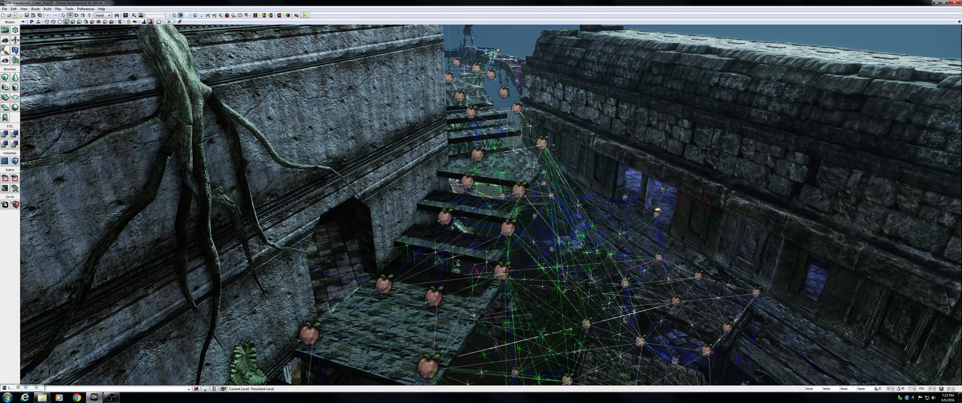
right_click_drag(491, 206, 493, 241)
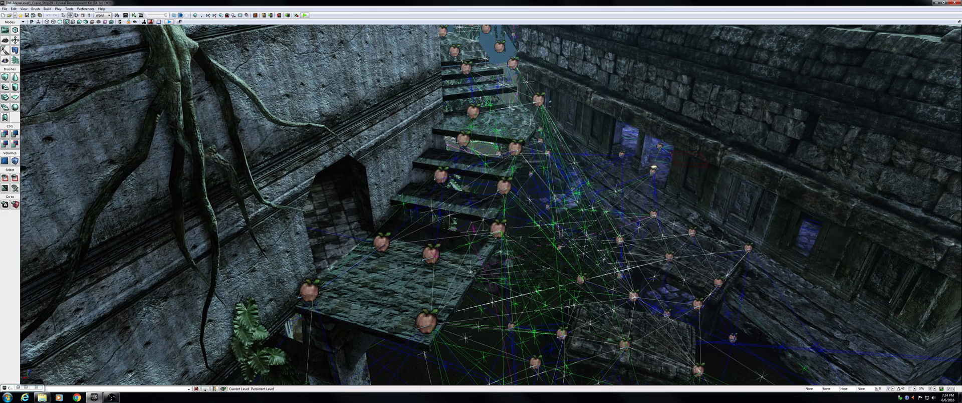
right_click_drag(481, 206, 328, 136)
key("w")
key("s")
key("w")
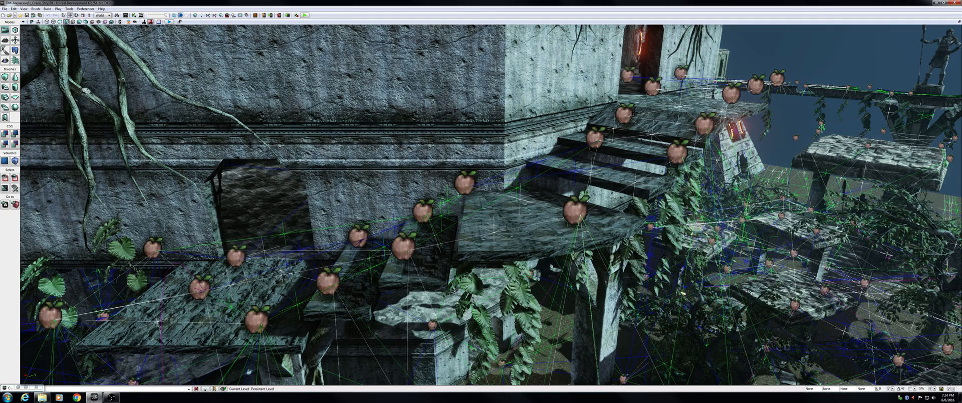
key("s")
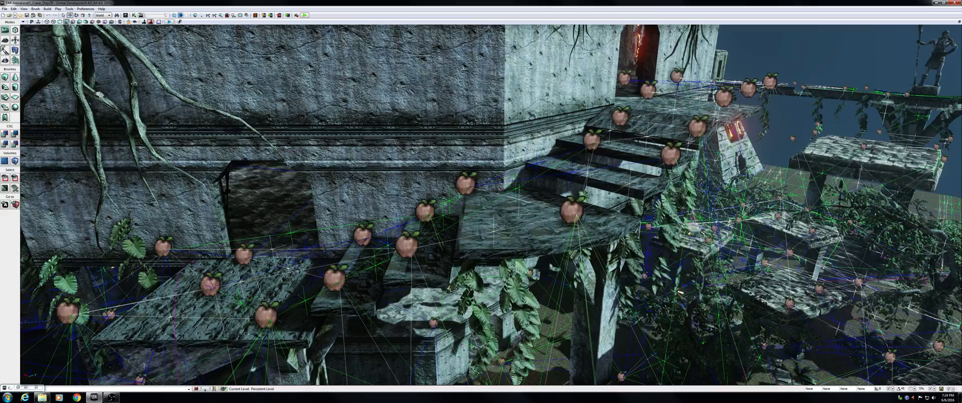
- Start a play-test of the level from the raised stone walkway beside the statue and the glowing portal
right_click_drag(328, 136, 280, 140)
key("a")
key("d")
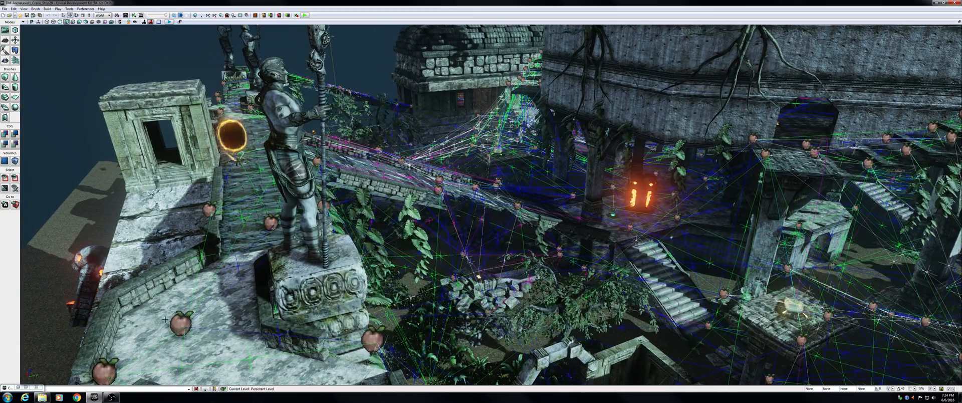
right_click(207, 295)
left_click(231, 289)
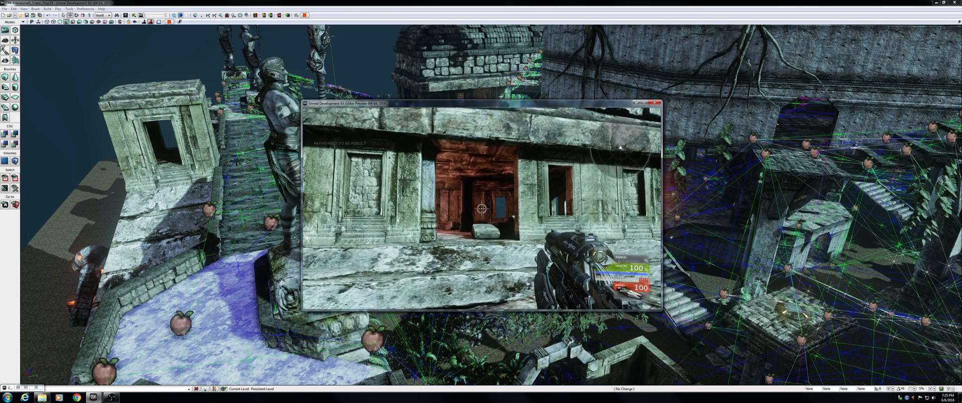
- Explore the red-lit temple hall in the play-test, bring up the game console, and end the play session
key("w")
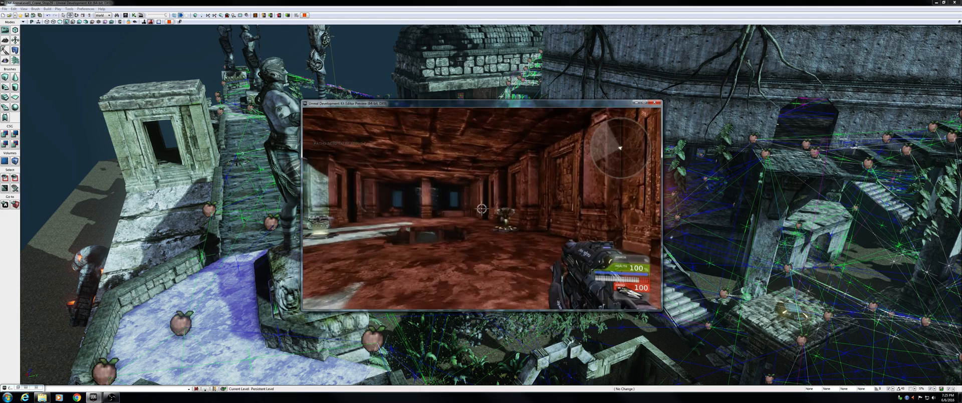
key("d")
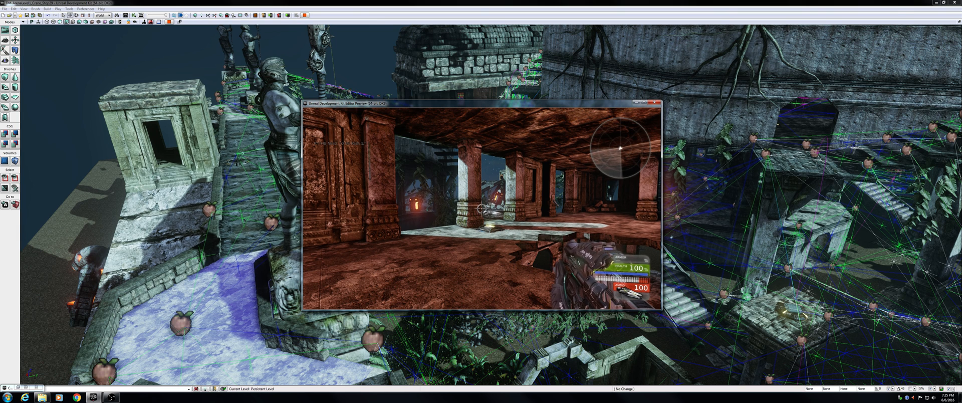
key("grave")
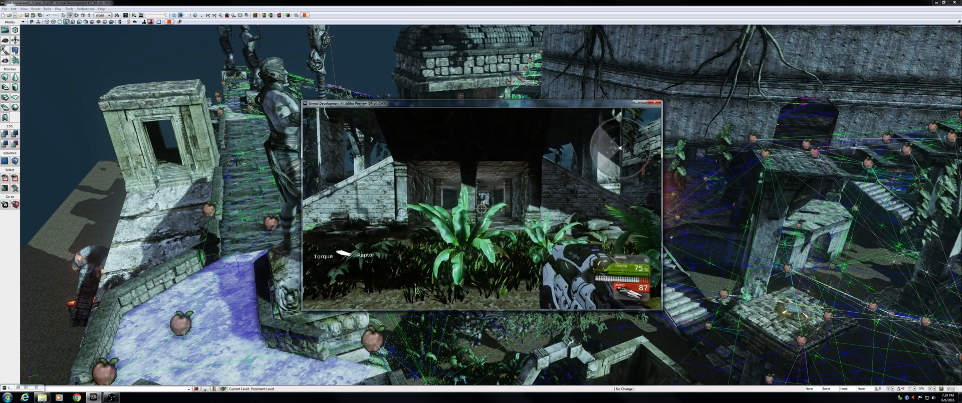
key("Escape")
- Examine the path network across the whole arena from outside, covering the lantern-lit pyramid, statue walkways and central temple
key("s")
right_click_drag(491, 206, 282, 158)
key("d")
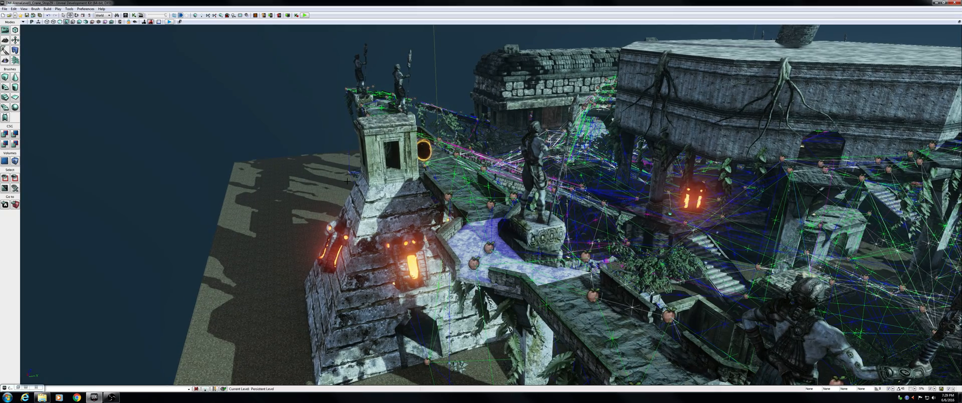
right_click_drag(347, 181, 339, 150)
key("a")
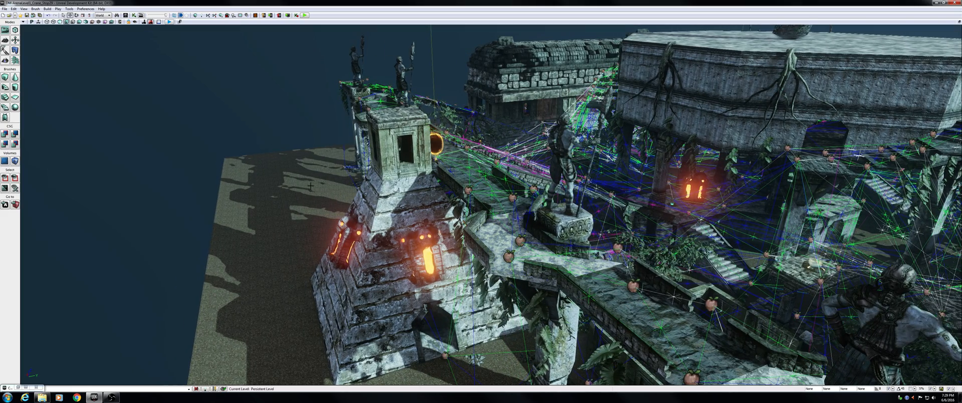
key("d")
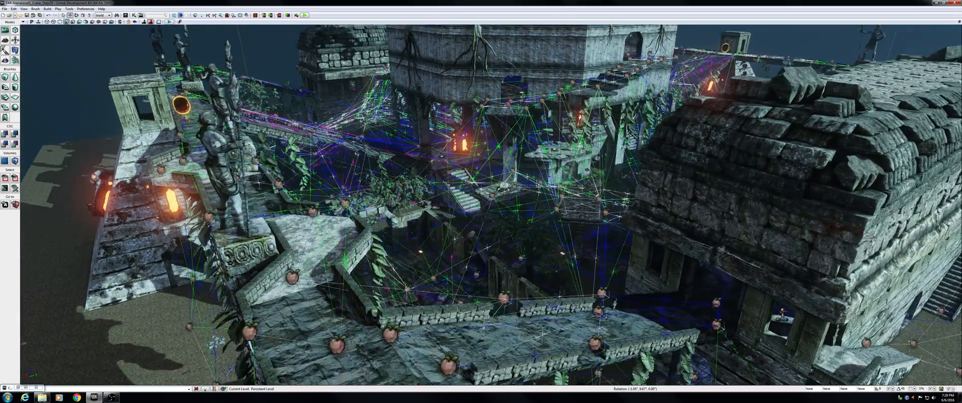
key("q")
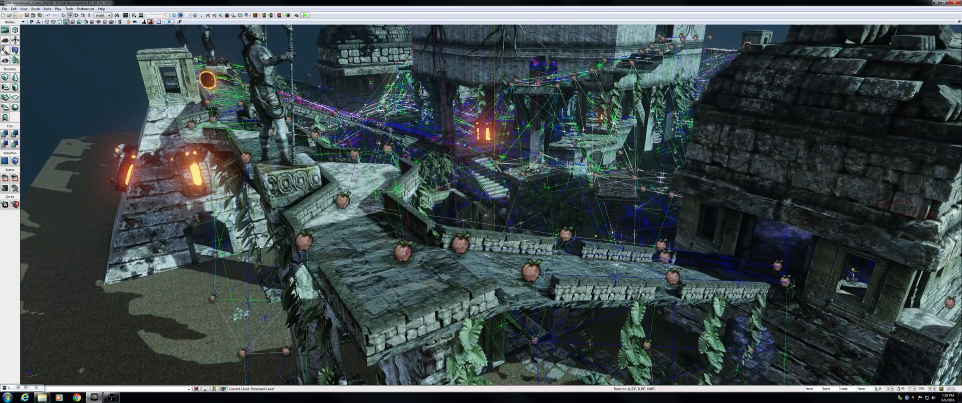
key("a")
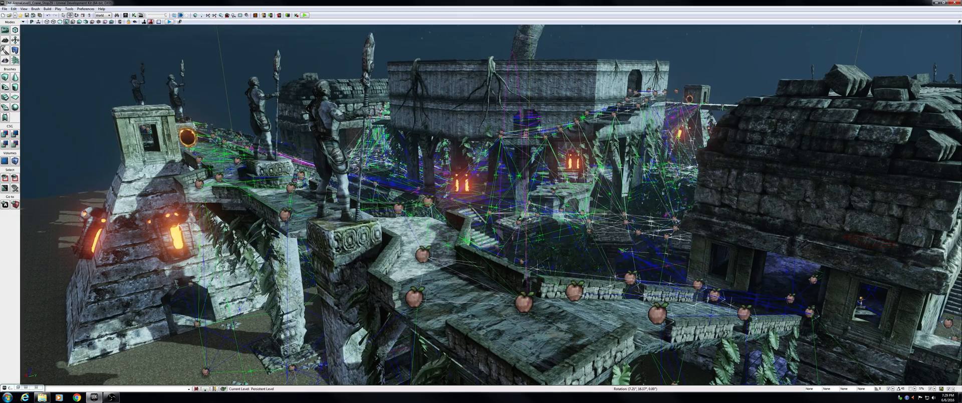